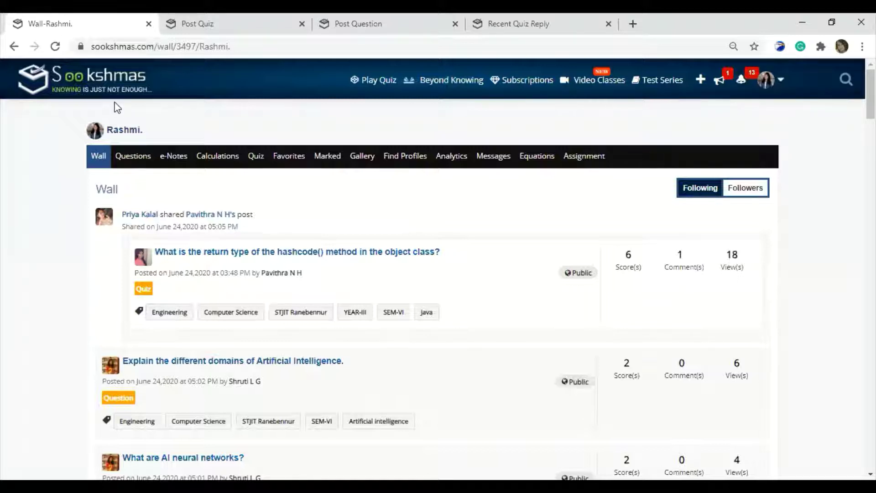
Step: Open the profile page and start setting the account tags from its Tags section
left_click(781, 84)
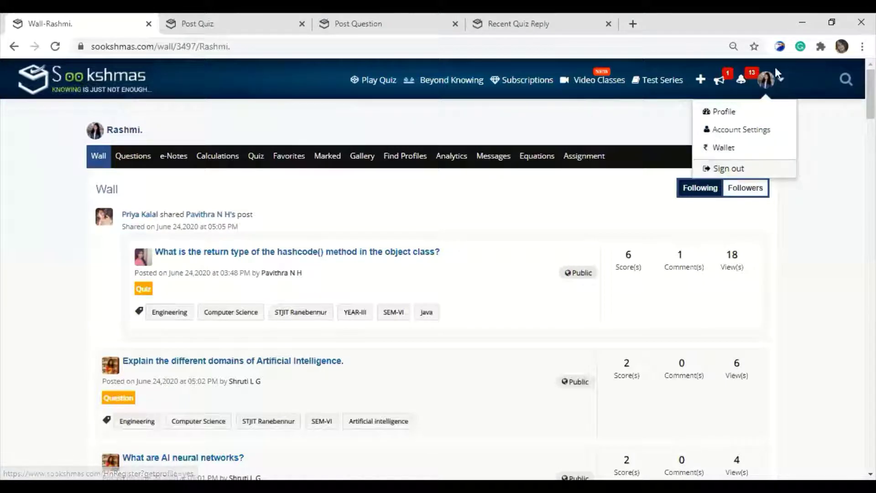
left_click(110, 77)
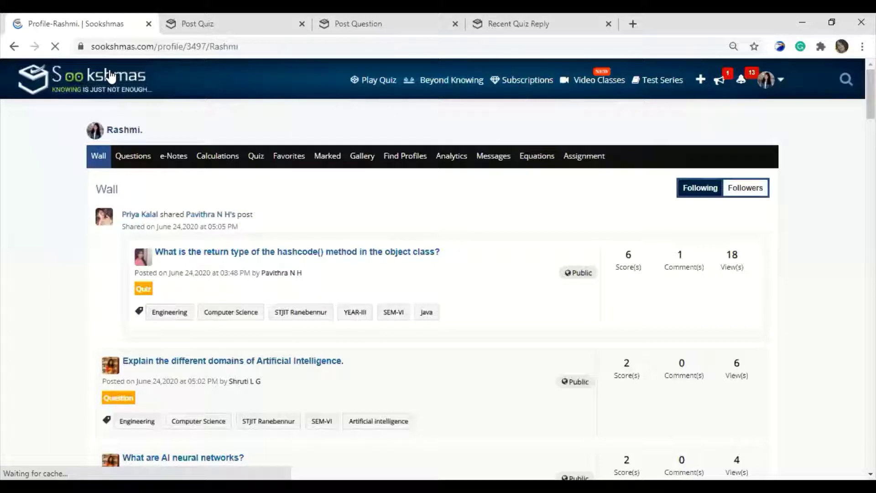
scroll(280, 299, "down", 2)
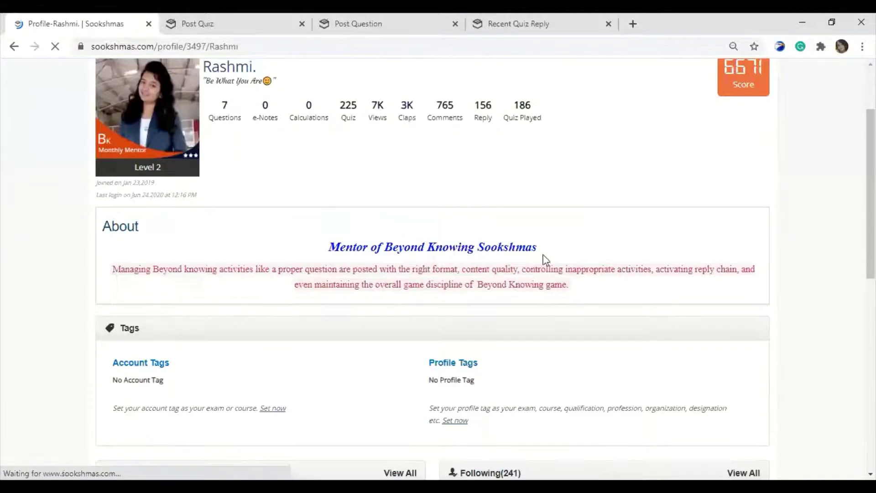
scroll(544, 259, "down", 3)
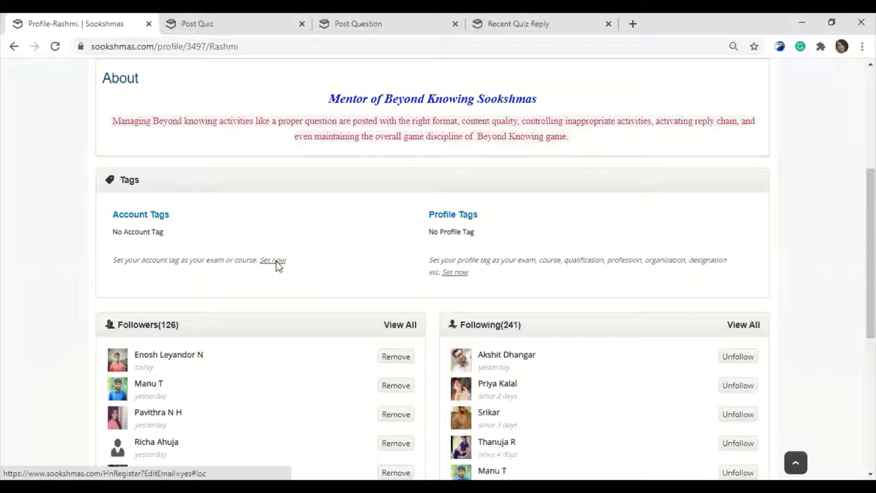
left_click(277, 262)
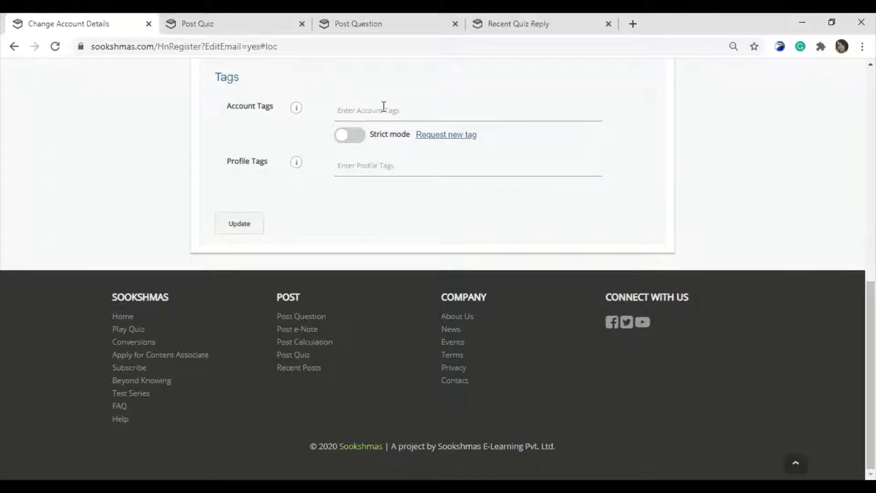
Step: Add the account tags Engineering and Computer Science, and turn on strict mode
type("Engineering")
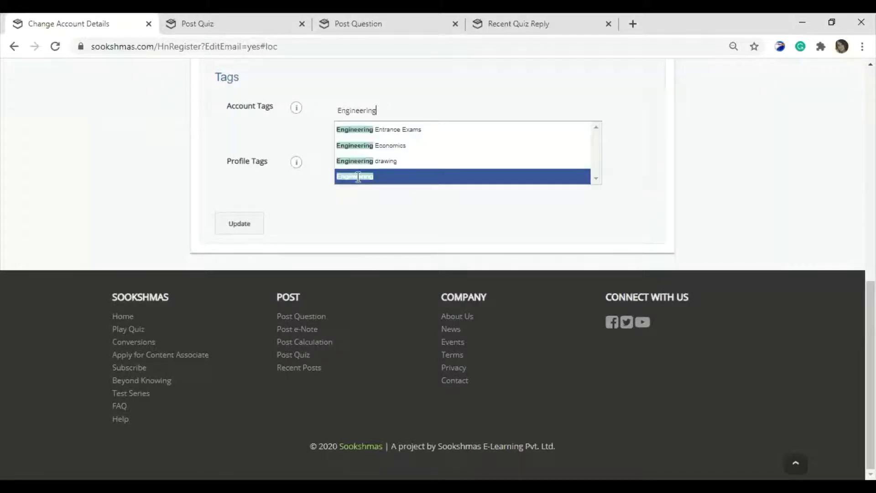
left_click(358, 177)
type("computer")
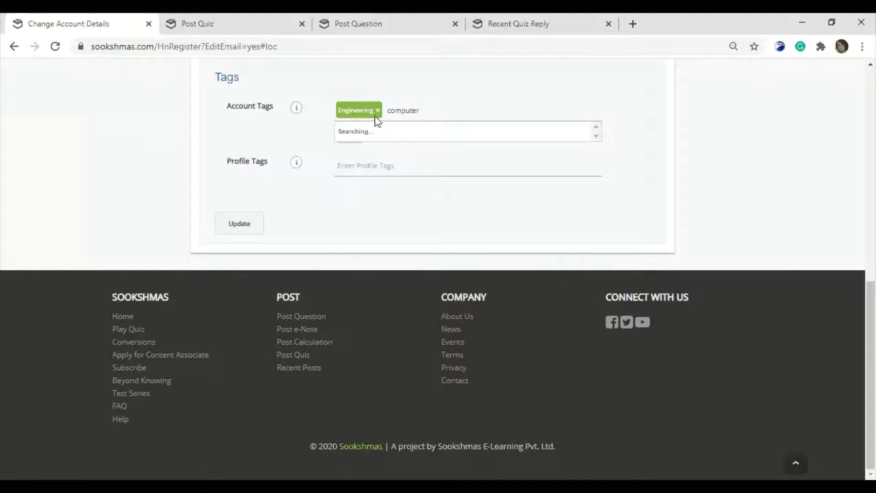
left_click(375, 130)
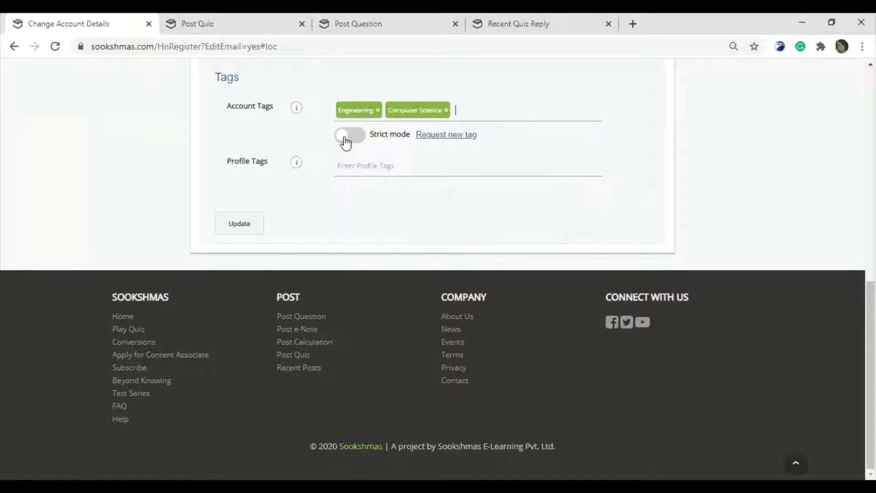
left_click(346, 143)
Step: Add the profile tags GMIT Davangere and SEM-VIII, and save the account details
left_click(363, 168)
type("GMIT")
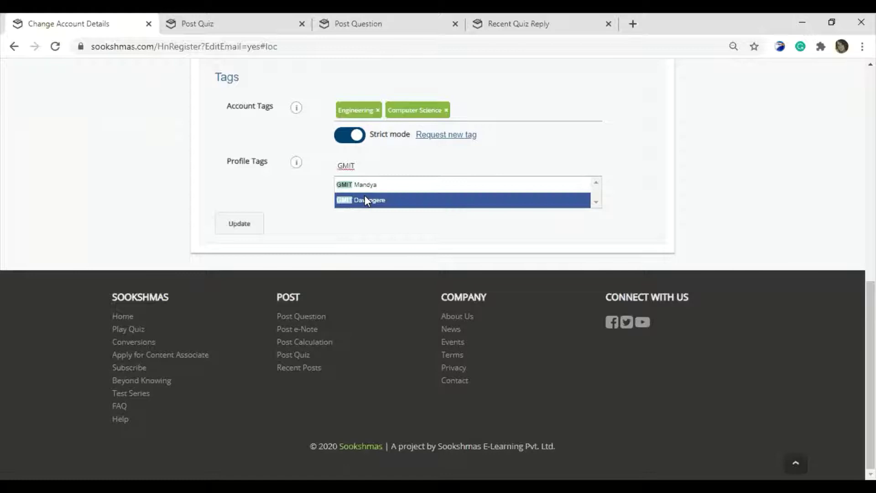
left_click(365, 200)
type("SEM")
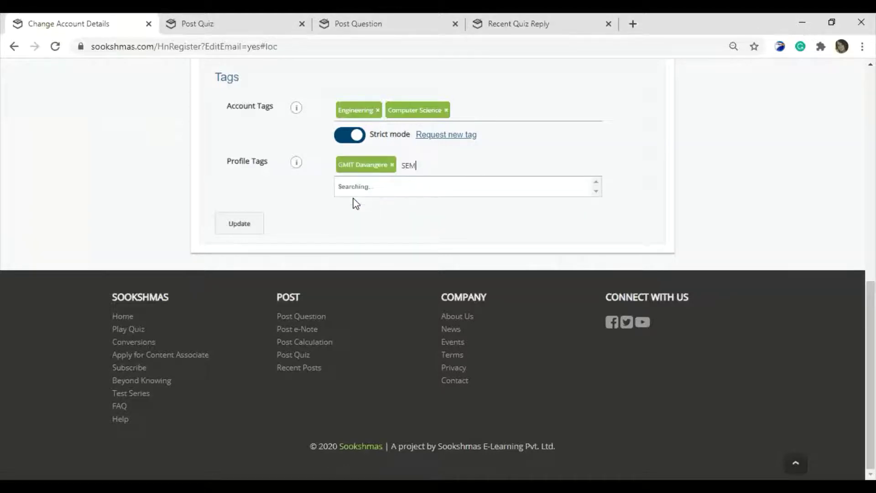
key("Return")
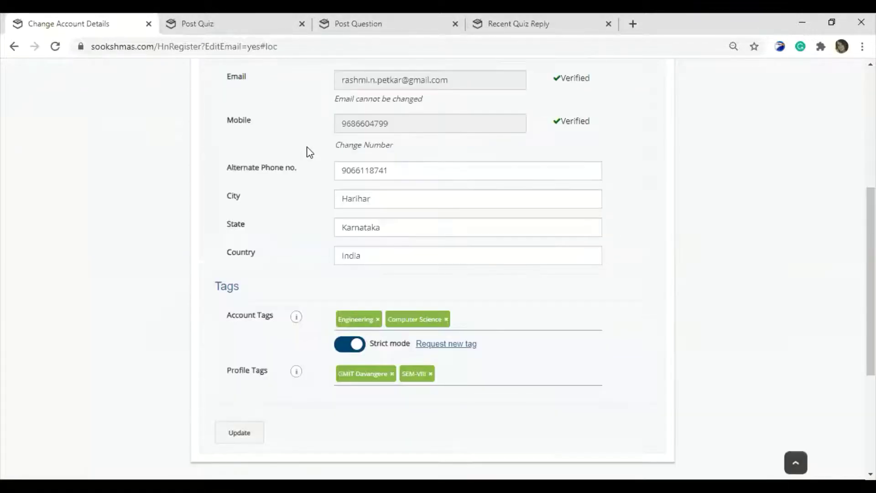
scroll(406, 178, "down", 3)
scroll(254, 227, "down", 2)
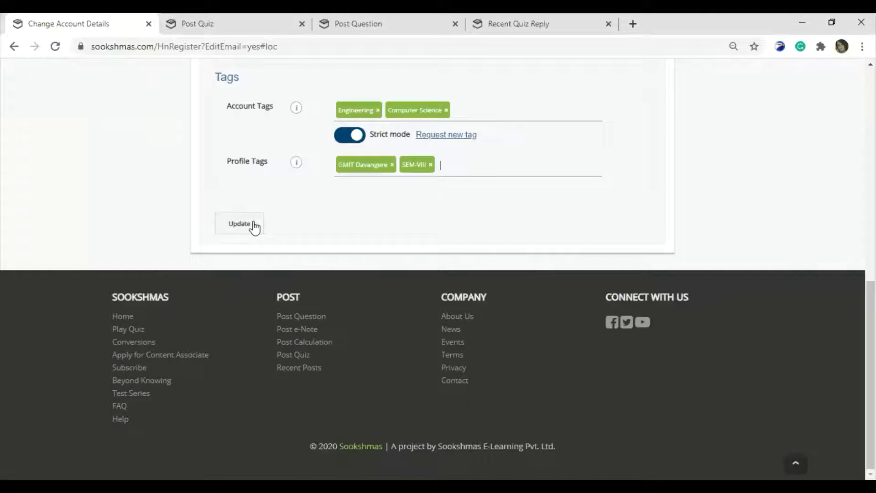
left_click(254, 227)
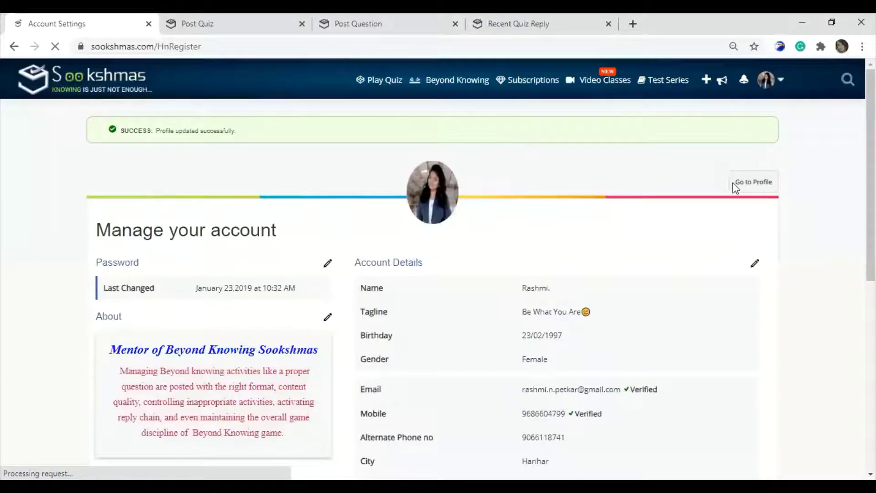
Step: Return to the profile page and check the account and profile tags
left_click(743, 185)
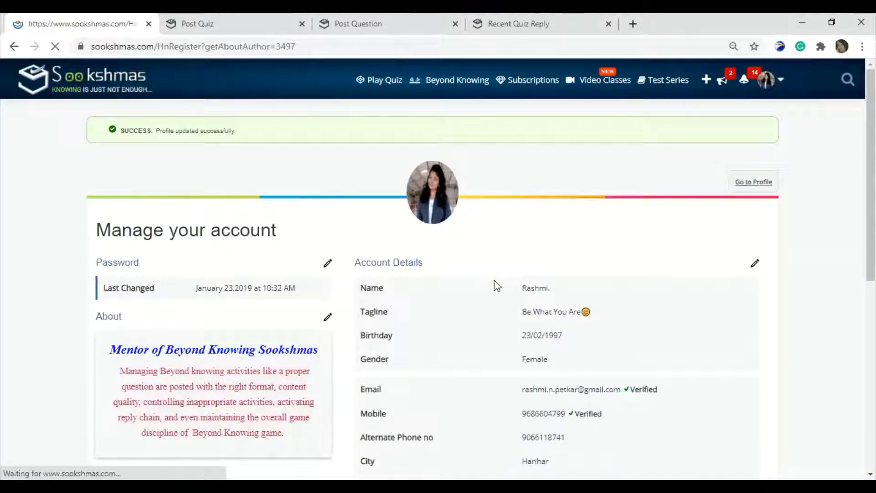
scroll(498, 367, "down", 4)
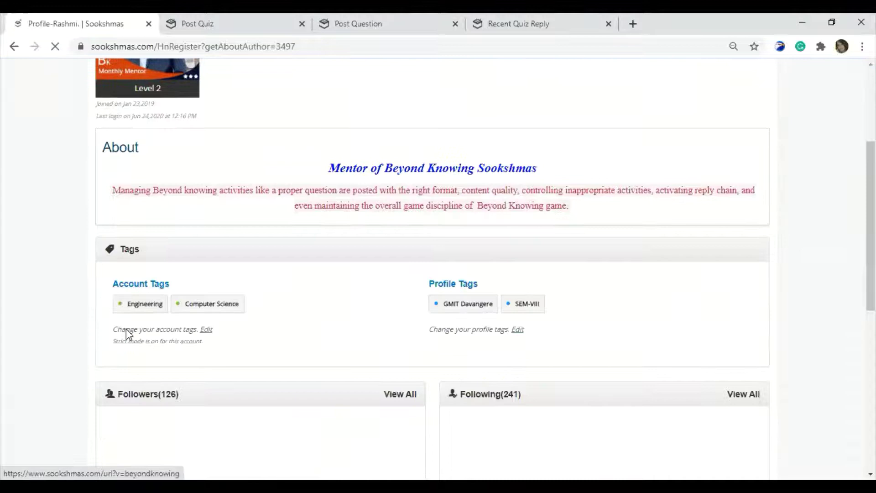
scroll(609, 327, "up", 3)
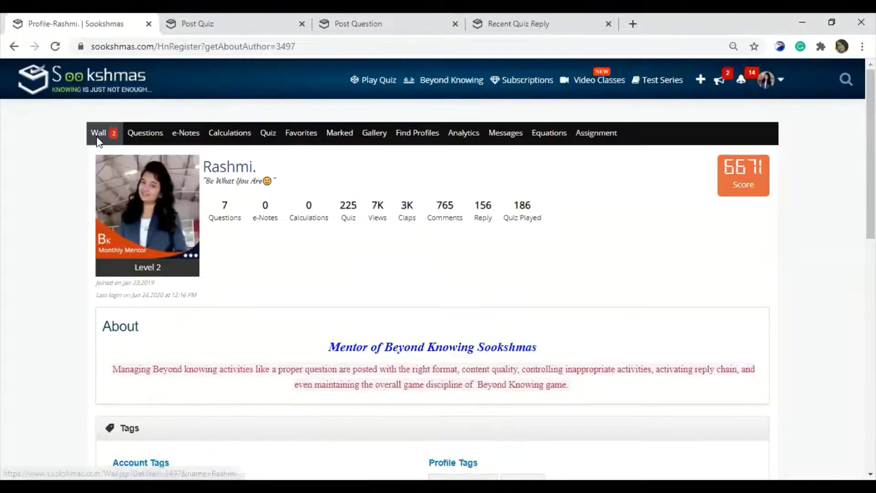
Step: Open the wall and look through the shared quizzes and questions with their tags
left_click(98, 137)
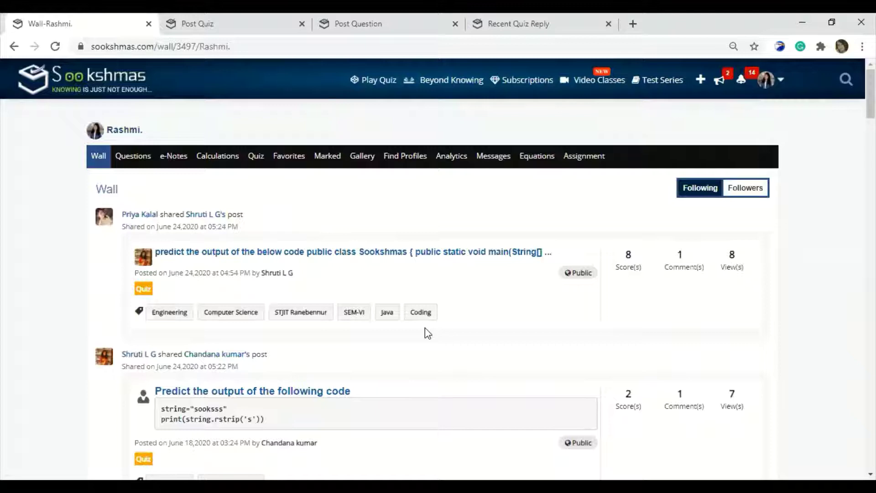
scroll(426, 334, "down", 7)
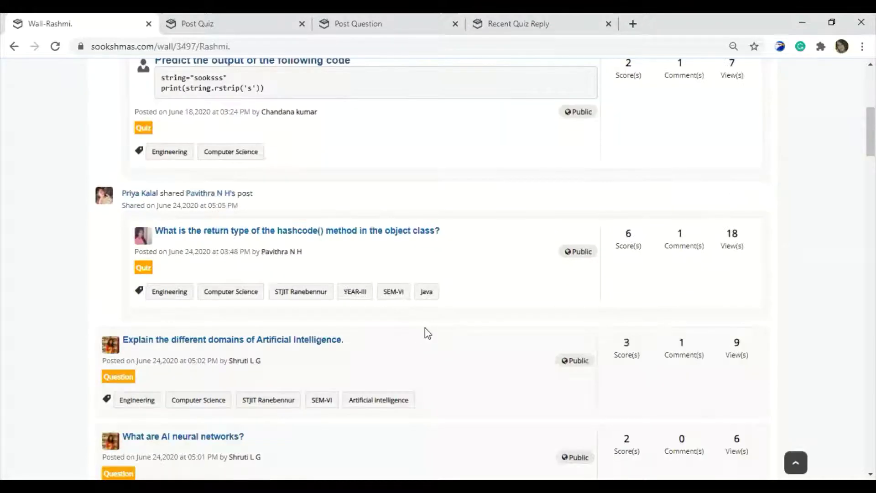
scroll(425, 327, "up", 7)
scroll(425, 328, "down", 1)
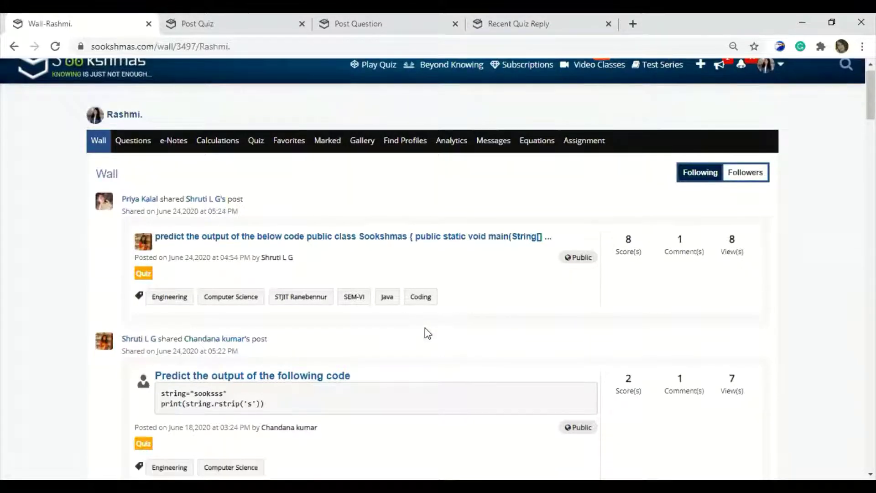
scroll(426, 327, "down", 8)
scroll(425, 327, "up", 9)
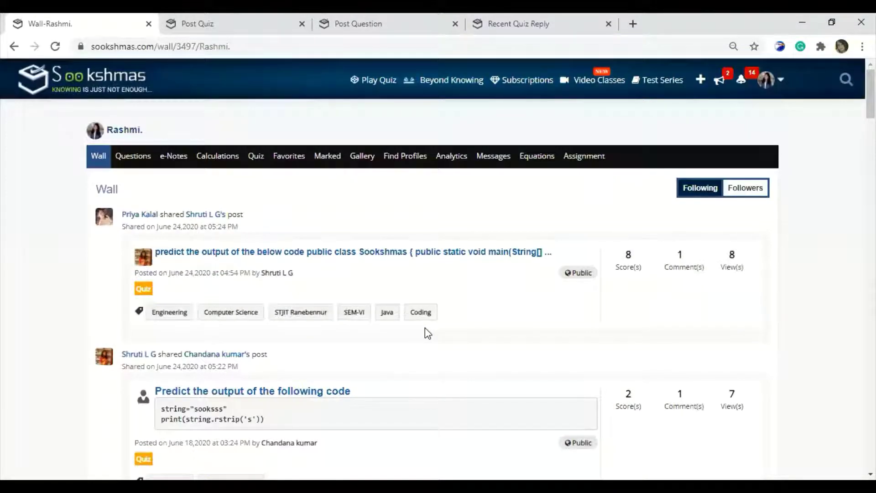
scroll(427, 334, "down", 5)
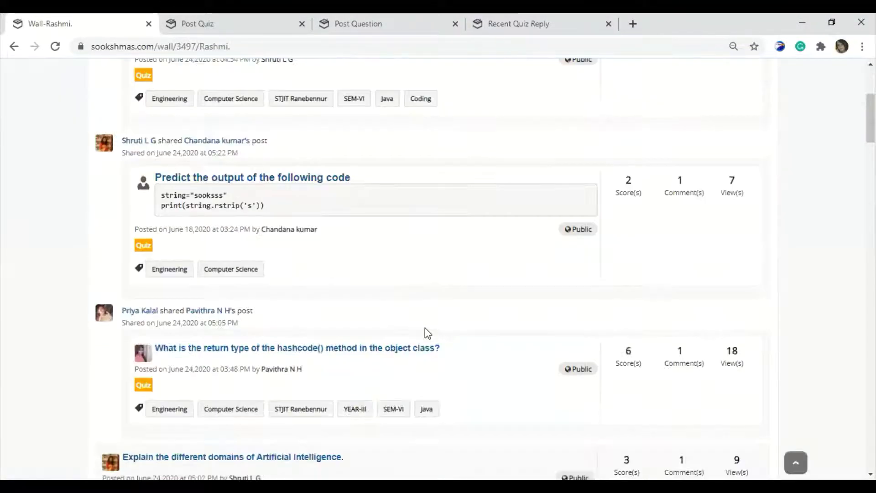
scroll(425, 327, "down", 3)
scroll(425, 327, "up", 8)
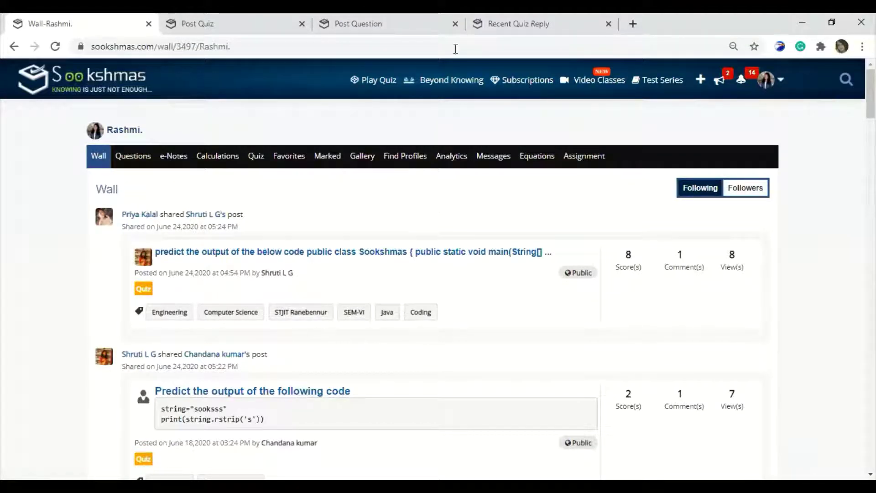
Step: Open the Beyond Knowing game's details and read its contents, eligibility, daily activities, timeline and winners criteria
left_click(458, 83)
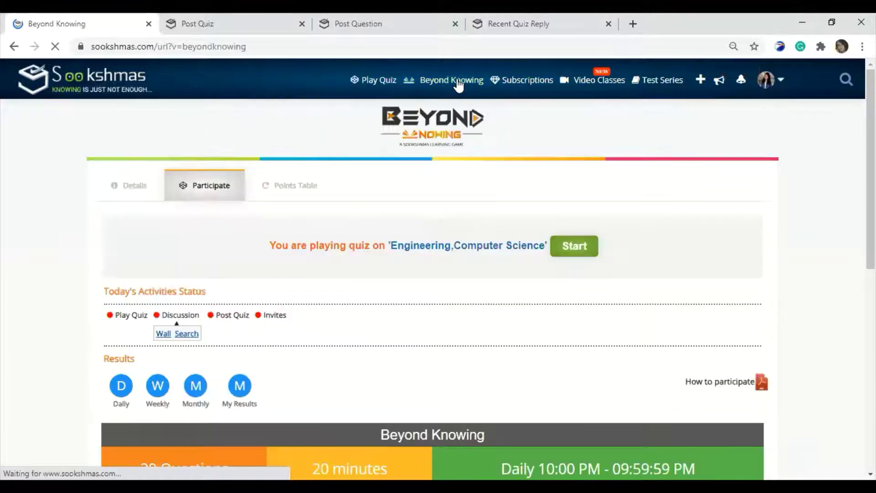
left_click(135, 189)
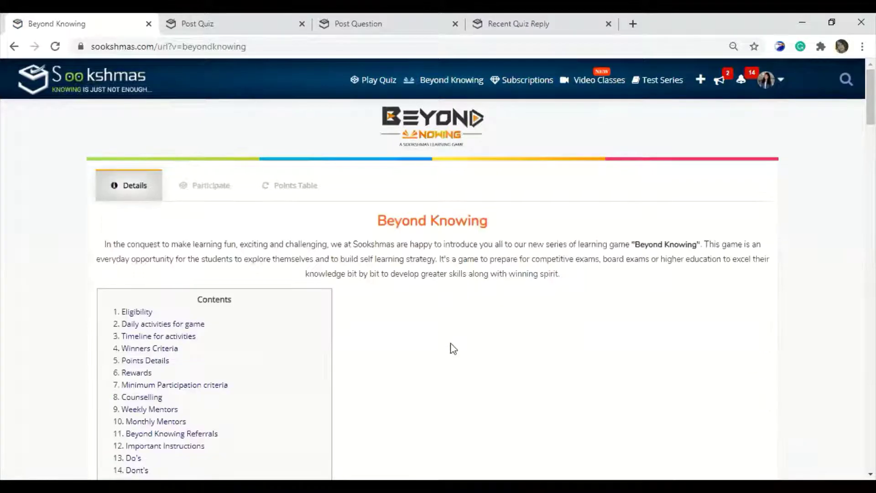
scroll(453, 349, "down", 7)
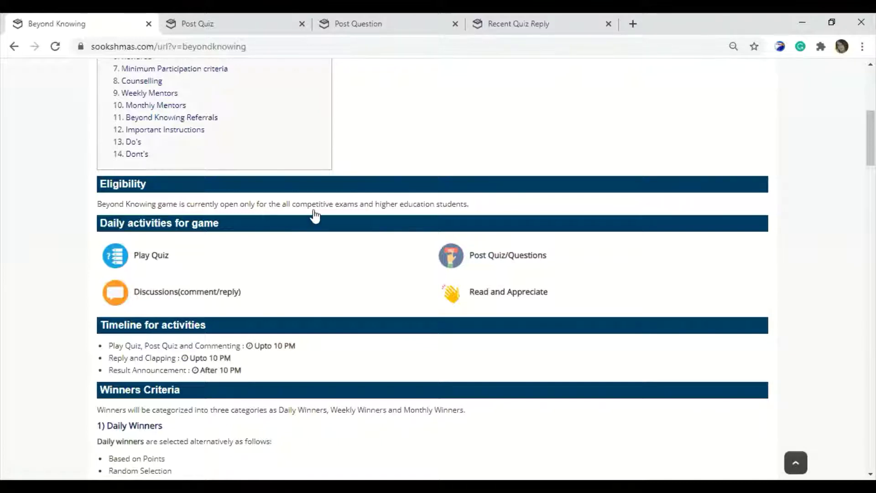
scroll(202, 195, "up", 7)
Step: Show the Beyond Knowing participation page and open the Post Quiz form from today's activities status
left_click(201, 196)
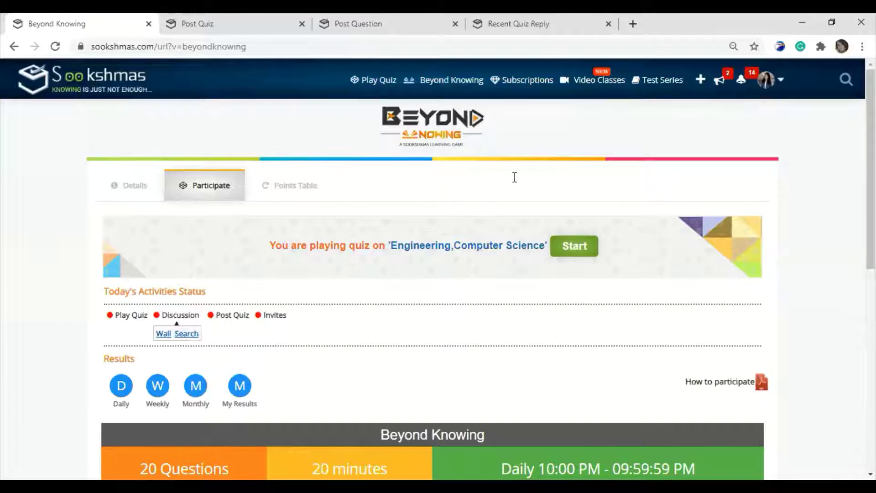
scroll(684, 312, "down", 1)
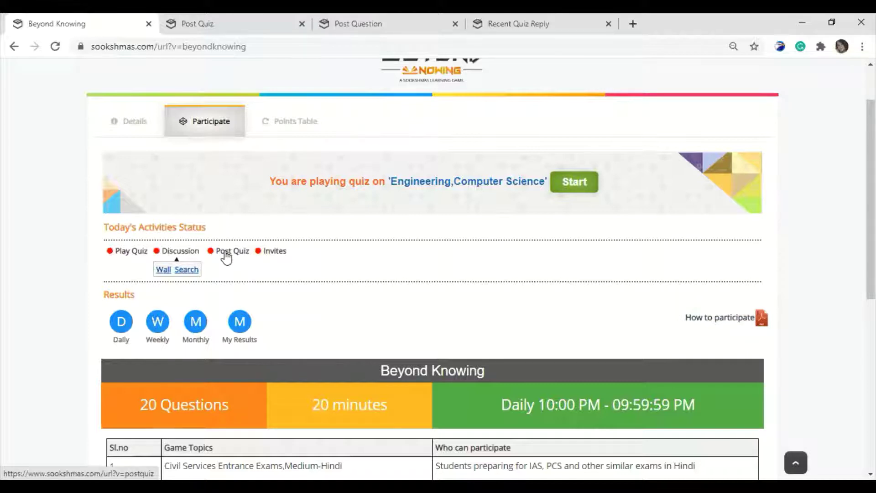
scroll(709, 86, "up", 2)
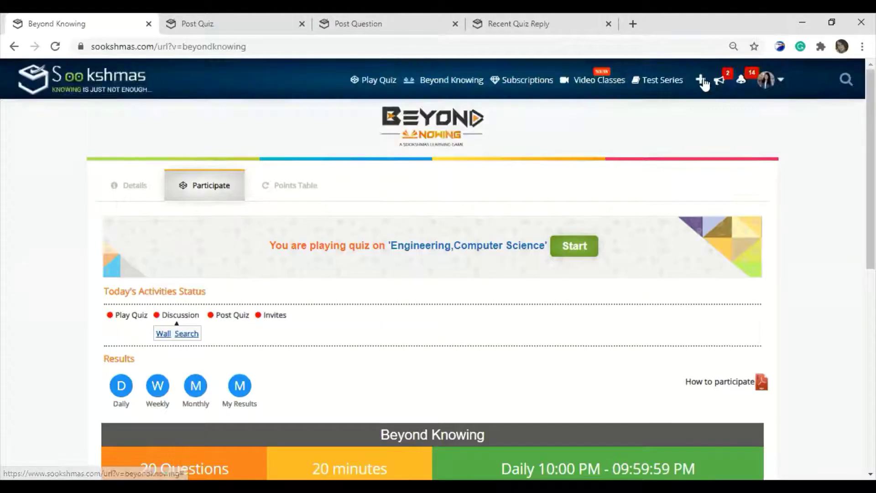
left_click(701, 80)
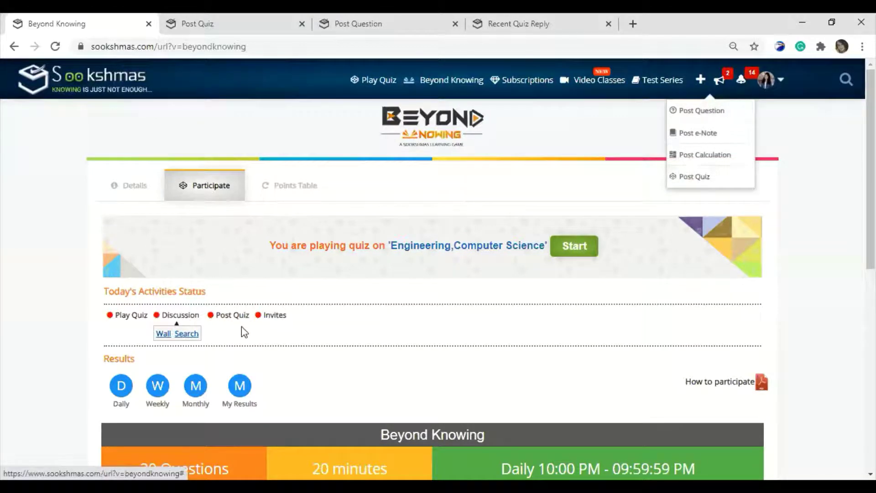
left_click(226, 316)
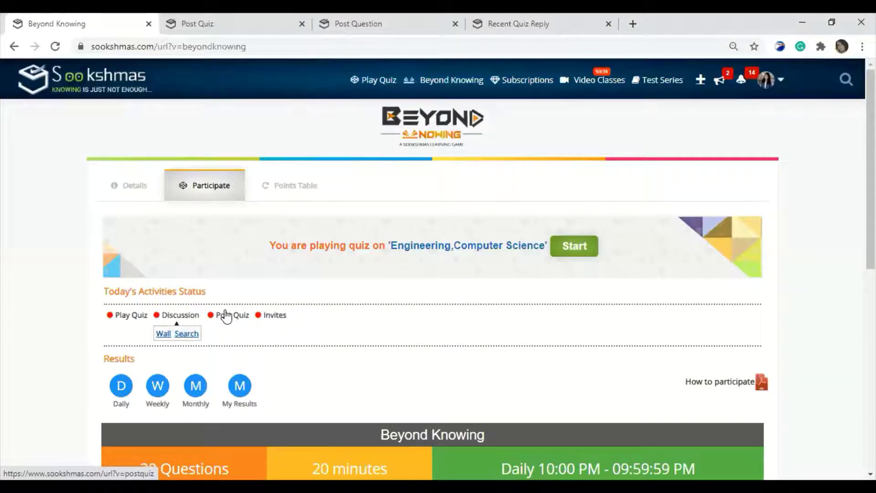
left_click(226, 316)
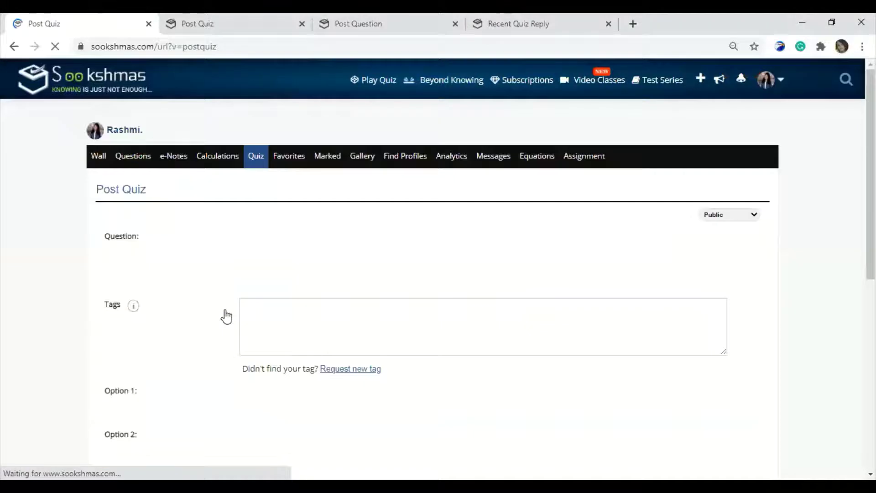
Step: Switch to the already filled Post Quiz form and examine the "predict the output?" question with its C code
left_click(221, 29)
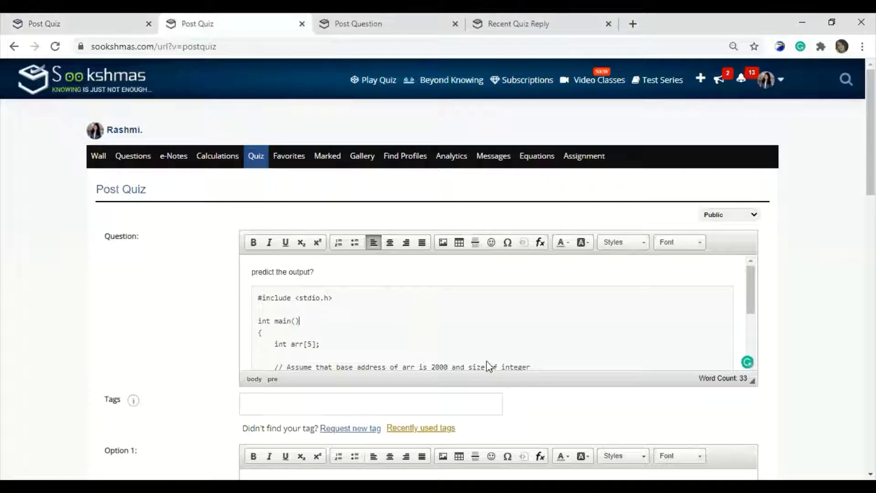
scroll(479, 354, "down", 3)
left_click(474, 345)
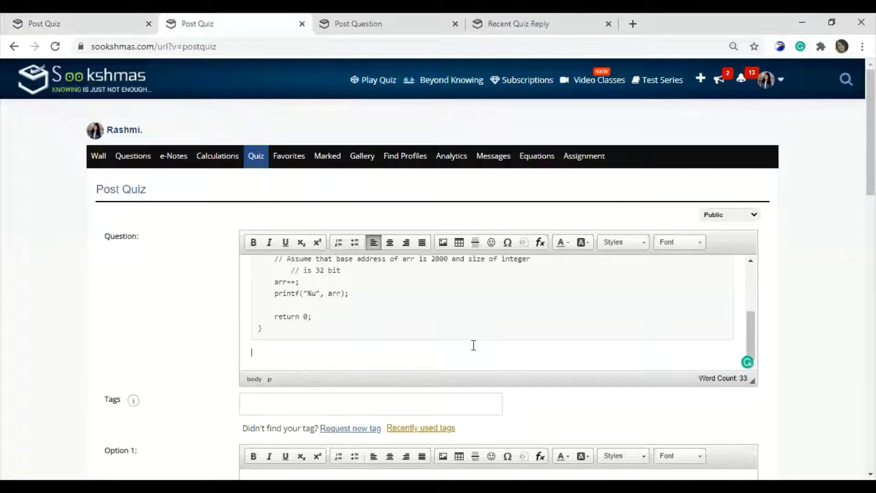
scroll(473, 346, "up", 3)
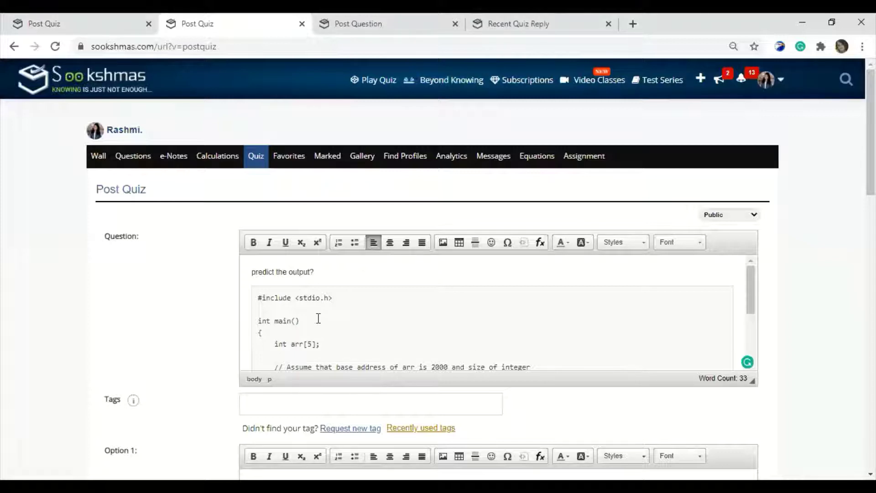
left_click(270, 303)
left_click_drag(259, 299, 320, 360)
left_click(320, 363)
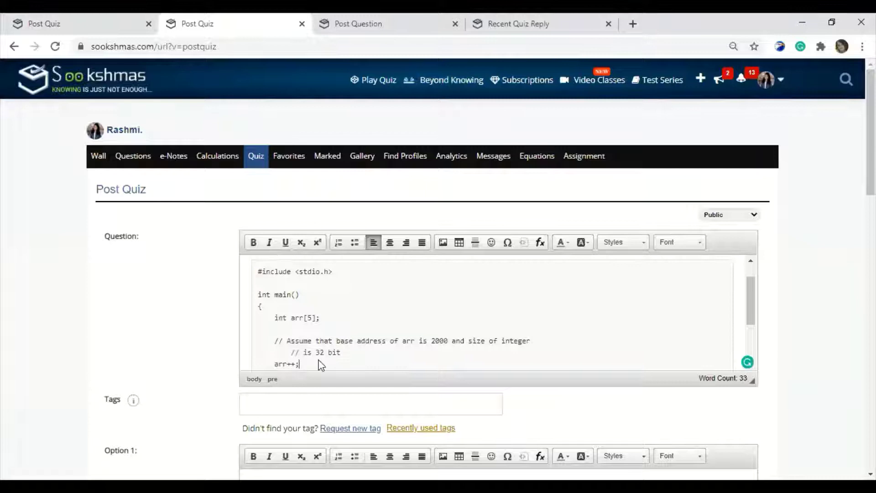
Step: Copy the C code block under "predict the output?" and remove it from the quiz question
scroll(319, 360, "up", 1)
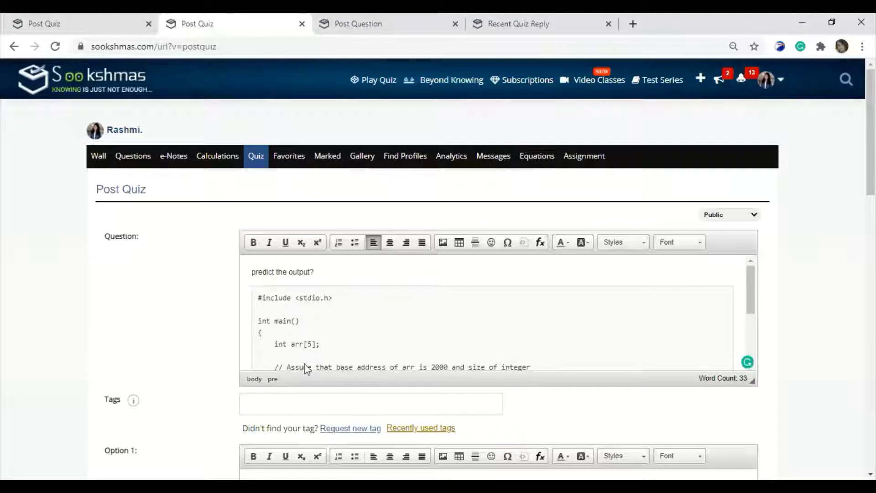
triple_click(306, 369)
key("ctrl+c")
scroll(307, 369, "down", 2)
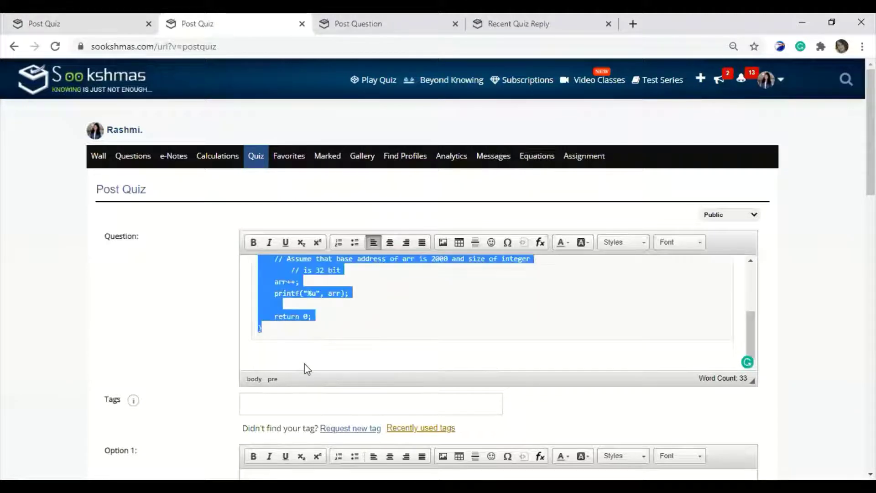
key("BackSpace")
key("BackSpace")
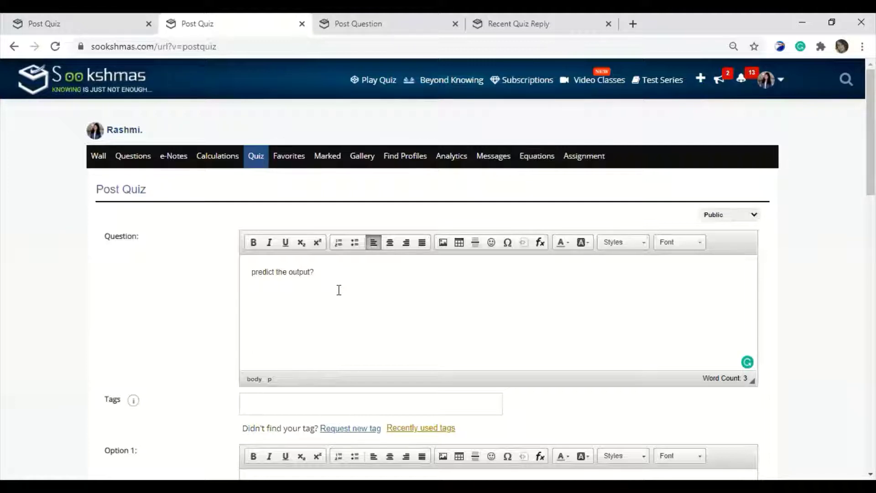
Step: Insert the copied C code back into the question as a code snippet below "predict the output?"
left_click(525, 245)
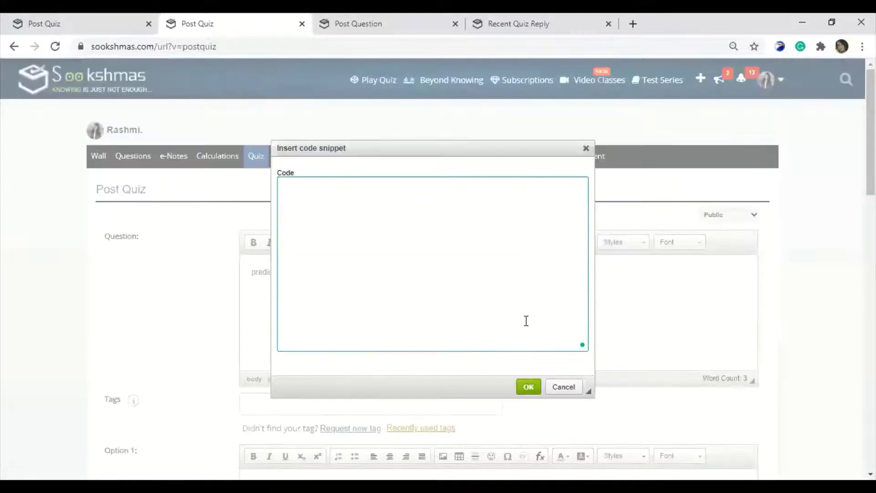
key("ctrl+v")
left_click(529, 388)
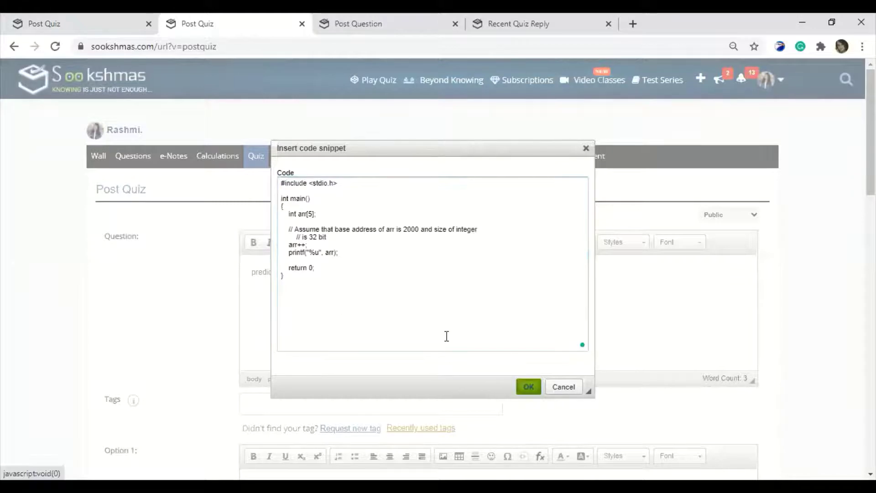
scroll(397, 338, "down", 3)
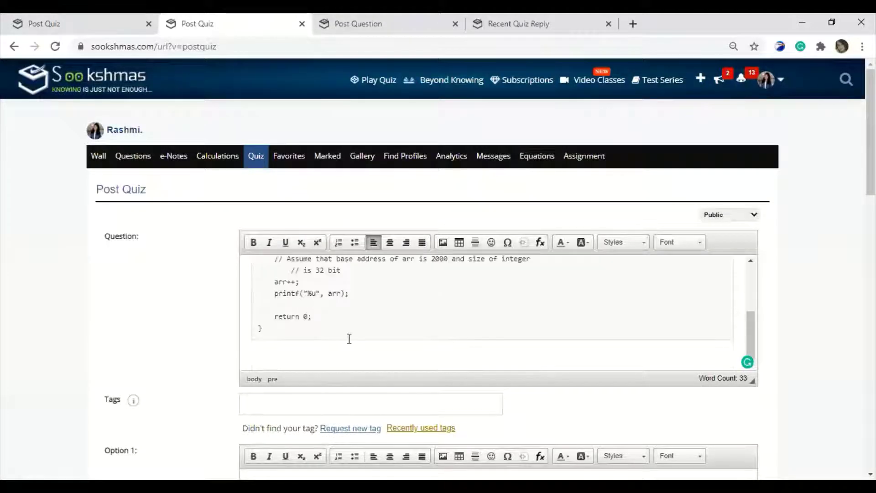
scroll(483, 303, "up", 5)
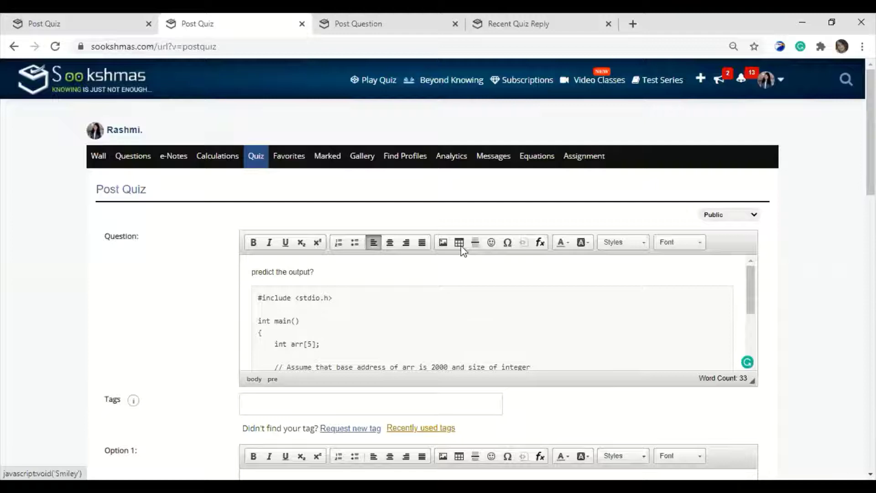
Step: Tag the quiz with Engineering, Computer Science, GMIT Davangere and SEM-VIII
scroll(617, 365, "down", 1)
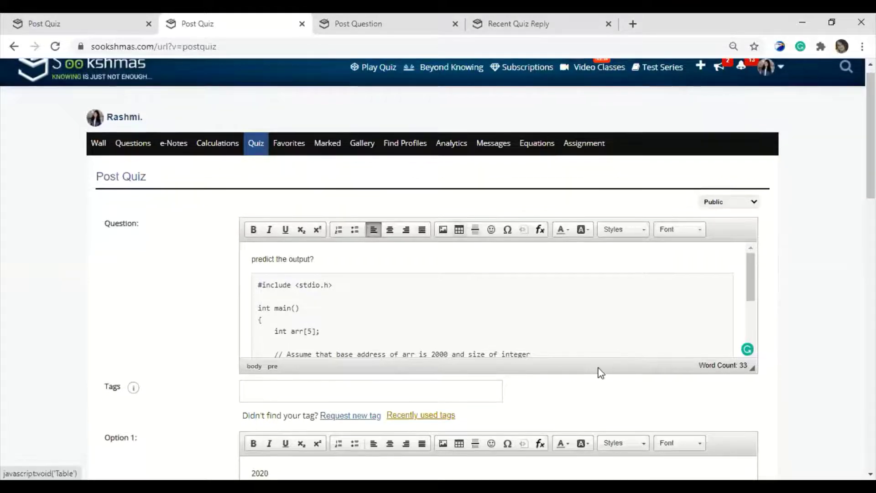
scroll(253, 268, "down", 2)
scroll(294, 264, "down", 2)
left_click(277, 271)
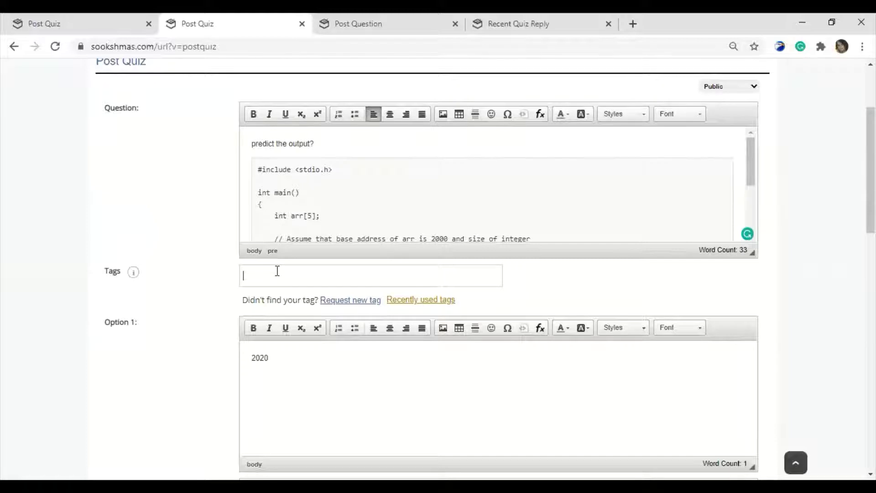
type("Engineering Computer")
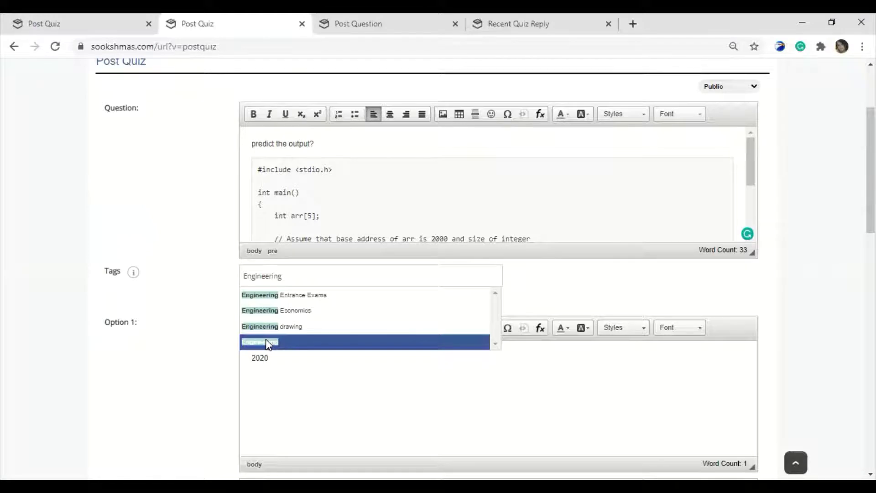
left_click(269, 344)
type("Computer")
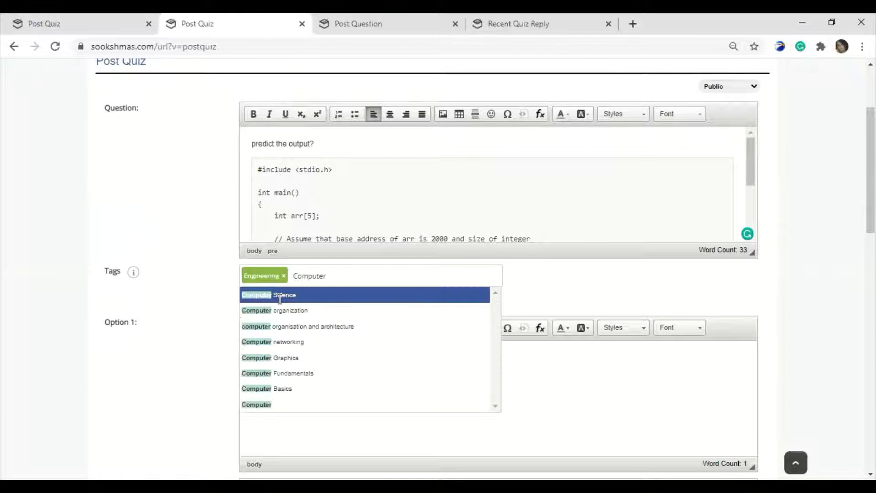
left_click(280, 297)
type("GMIT")
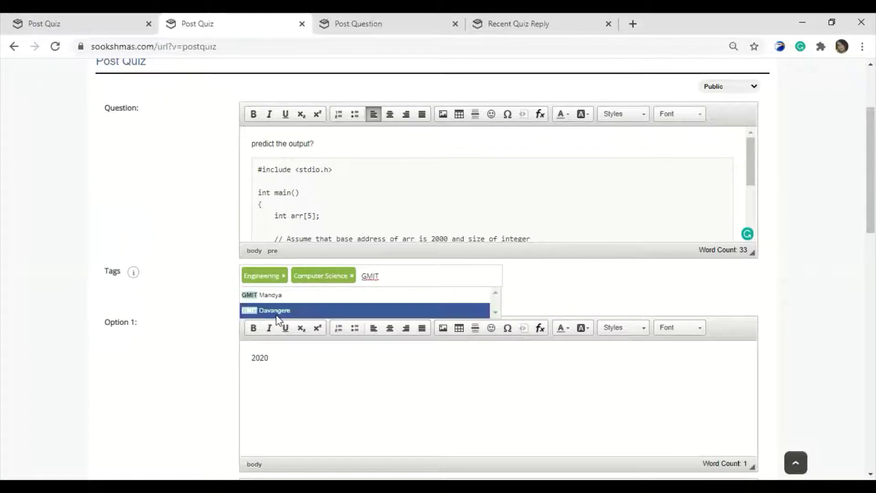
left_click(277, 311)
type("SEM")
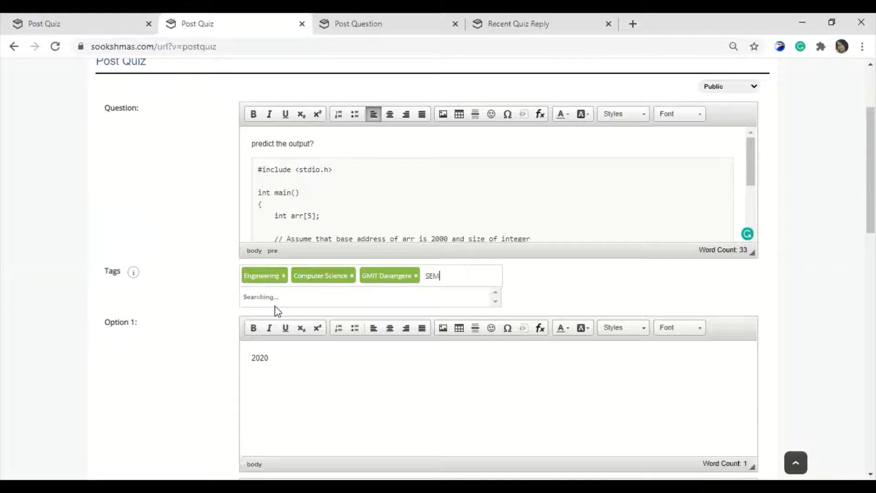
left_click(279, 310)
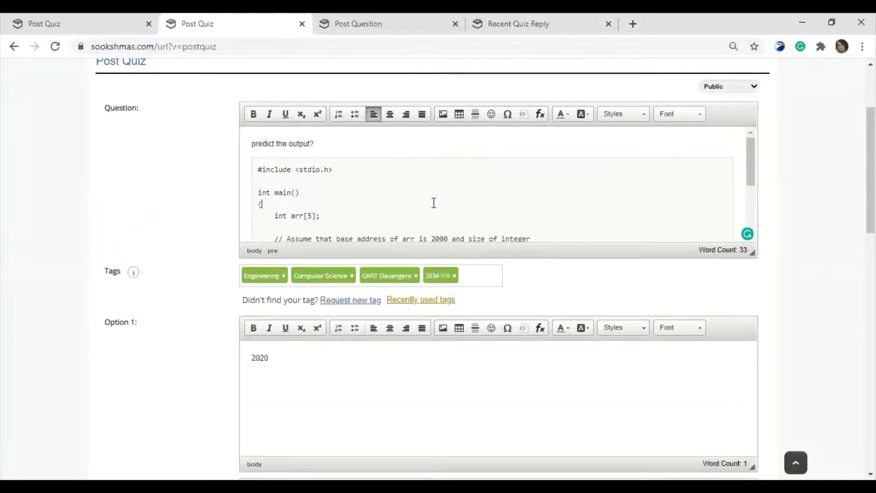
Step: Add the C Language and Coding tags to the quiz
scroll(434, 203, "down", 3)
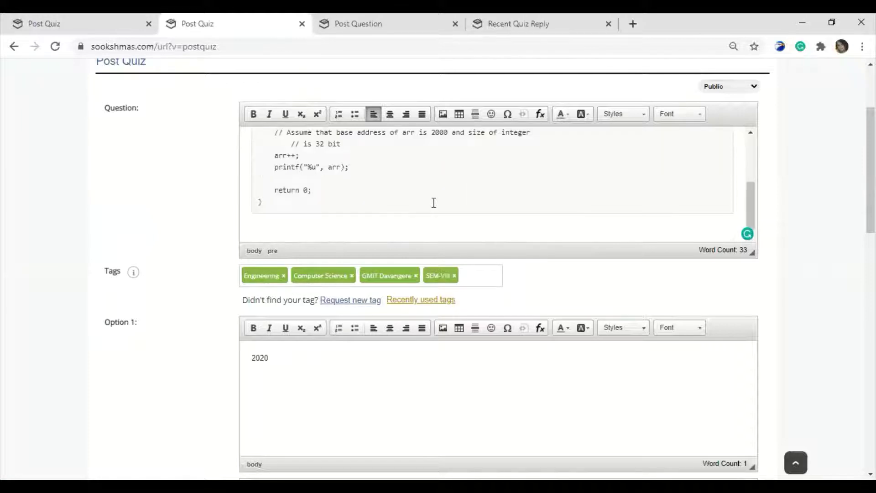
left_click(475, 280)
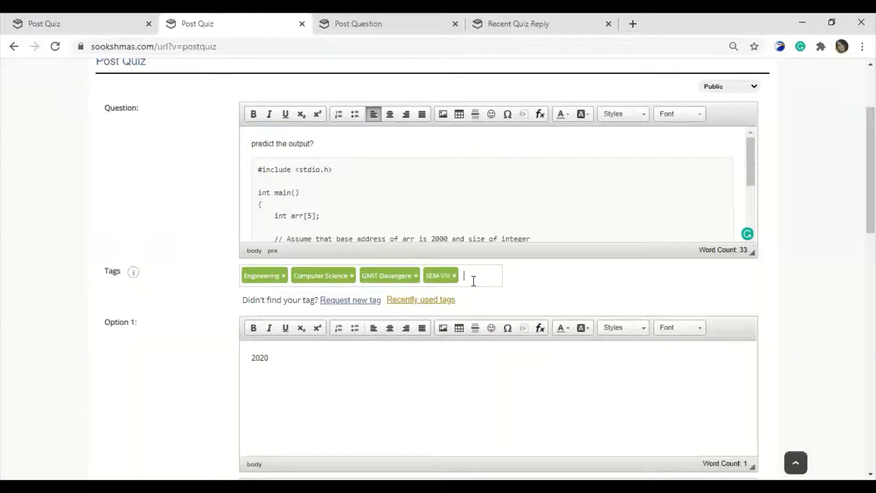
type("c L")
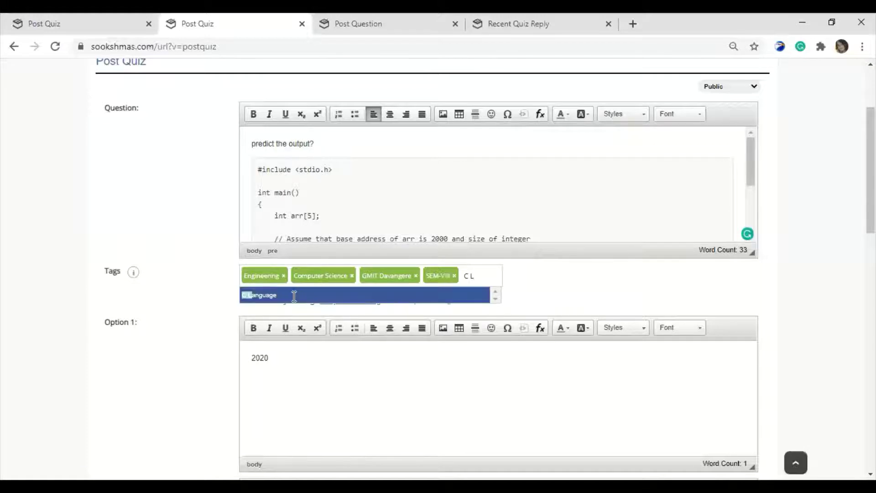
left_click(295, 296)
type("coding")
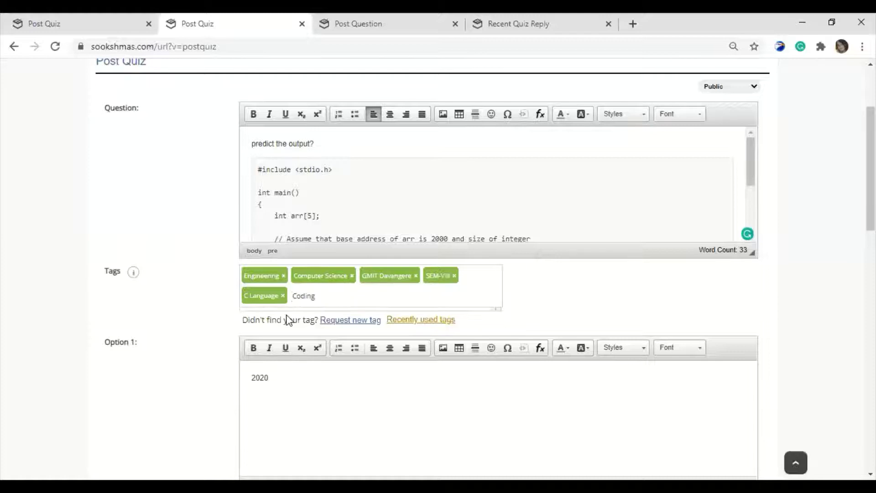
key("Return")
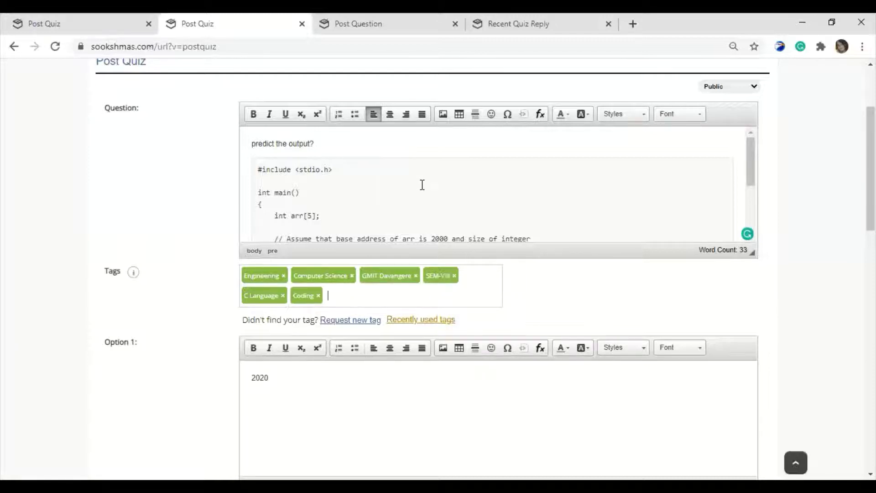
Step: Review the quiz question's code and its filled-in answer options
scroll(421, 184, "down", 5)
scroll(258, 215, "up", 5)
scroll(342, 287, "down", 3)
scroll(328, 255, "down", 1)
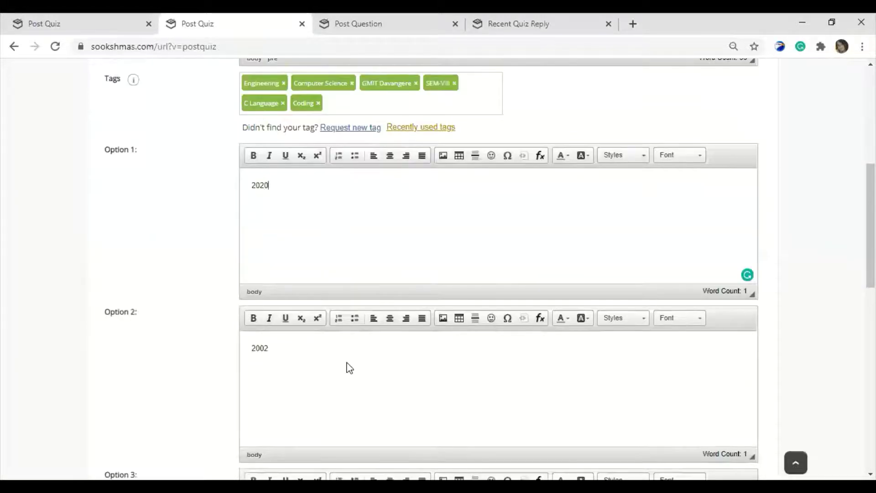
scroll(342, 363, "down", 2)
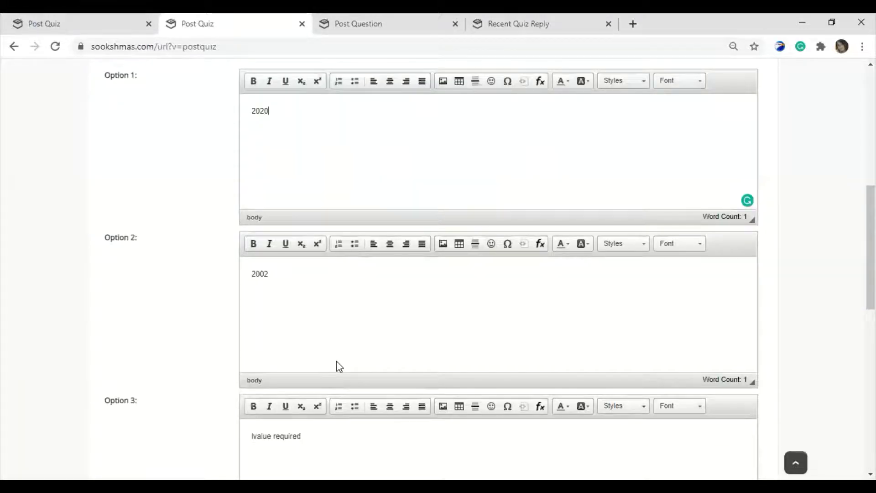
scroll(336, 361, "up", 1)
scroll(336, 363, "down", 5)
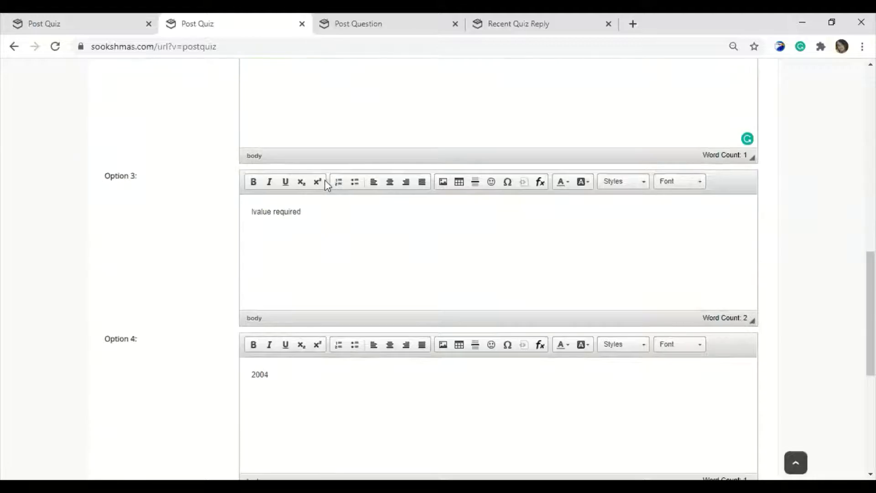
scroll(325, 183, "up", 4)
scroll(328, 184, "up", 4)
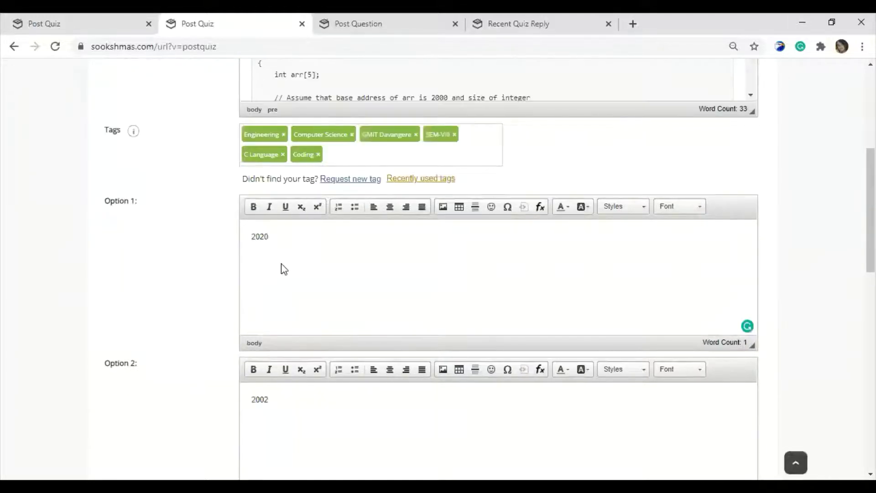
left_click_drag(250, 242, 280, 235)
left_click(555, 212)
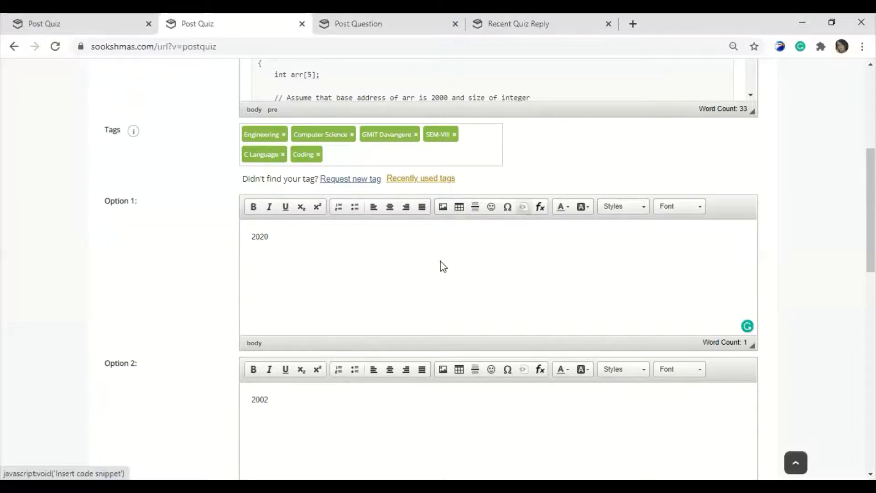
Step: Submit the completed quiz with Option 3 as the correct answer
scroll(443, 266, "down", 6)
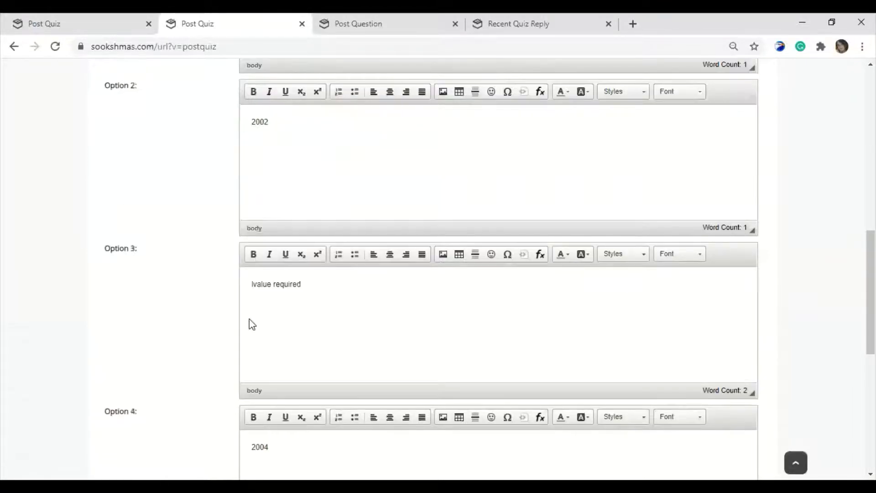
scroll(251, 325, "down", 5)
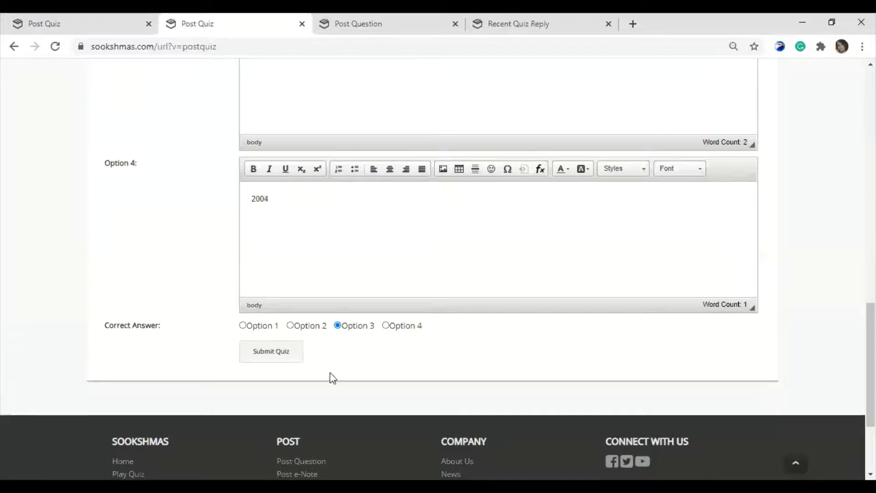
left_click(270, 354)
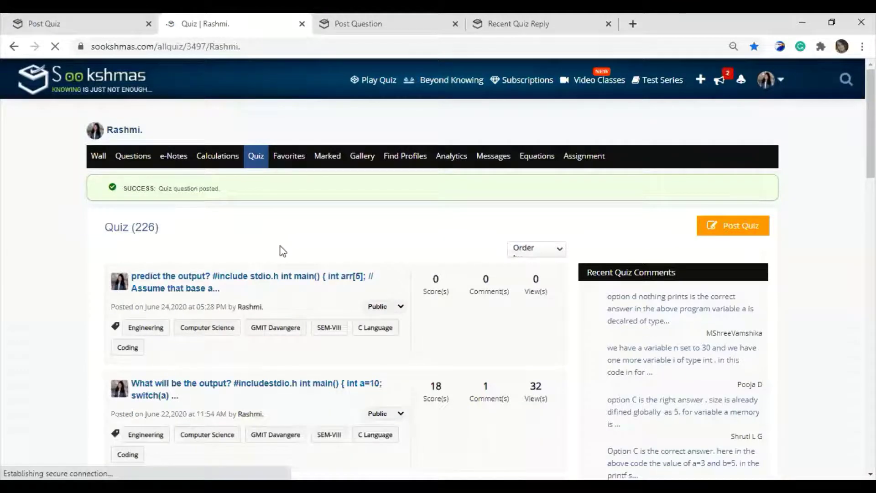
left_click(274, 283)
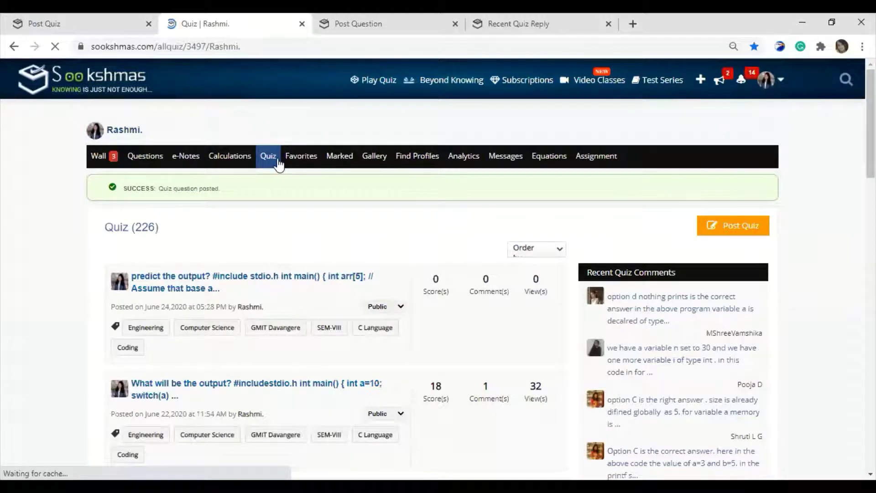
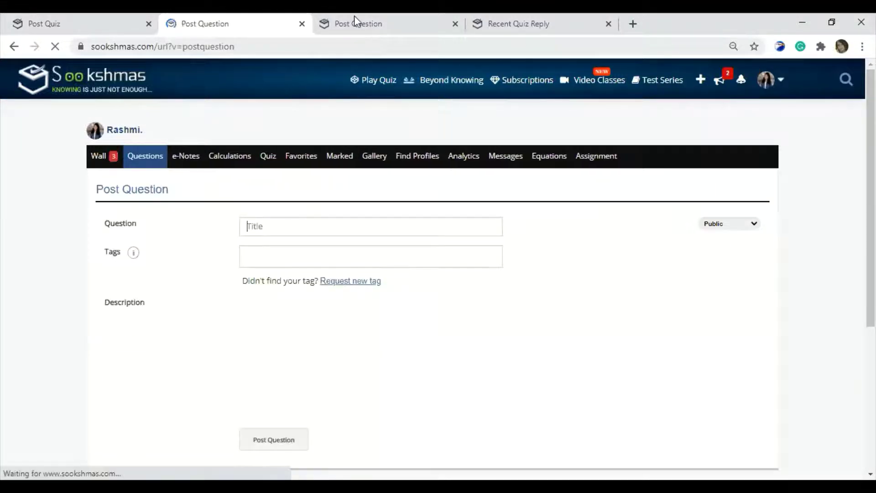
Step: Switch to the already filled Post Question form and examine its question title, tags and C code description
left_click(354, 18)
left_click(272, 347)
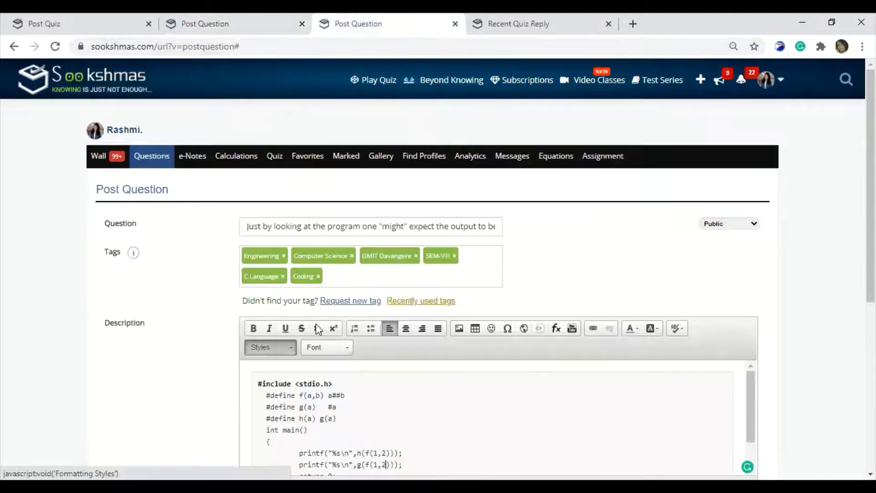
scroll(276, 360, "down", 1)
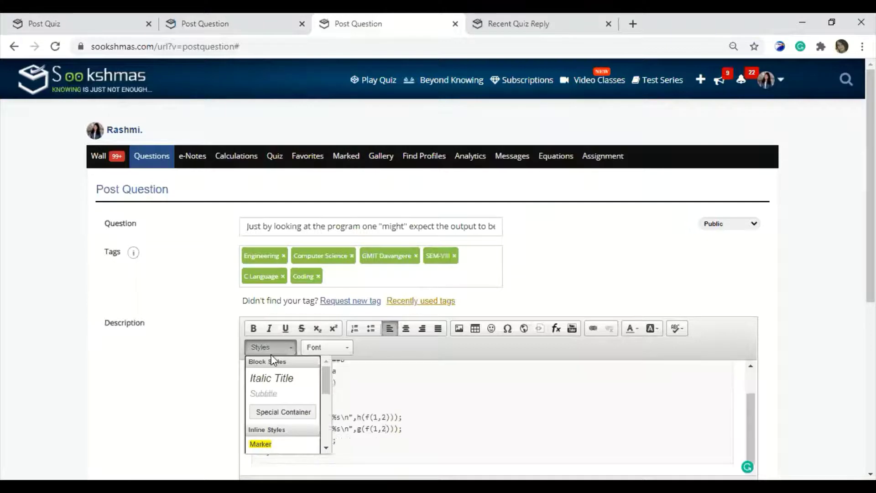
left_click(481, 407)
scroll(480, 407, "down", 2)
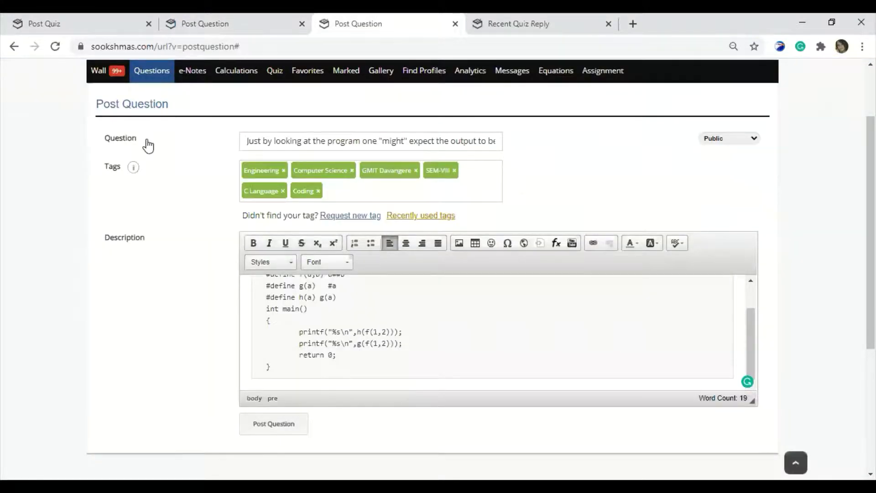
left_click_drag(241, 140, 482, 144)
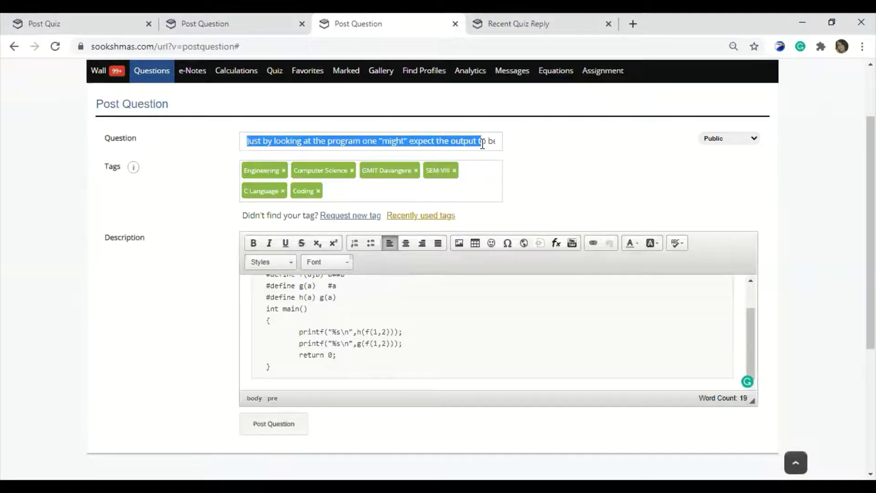
left_click(359, 195)
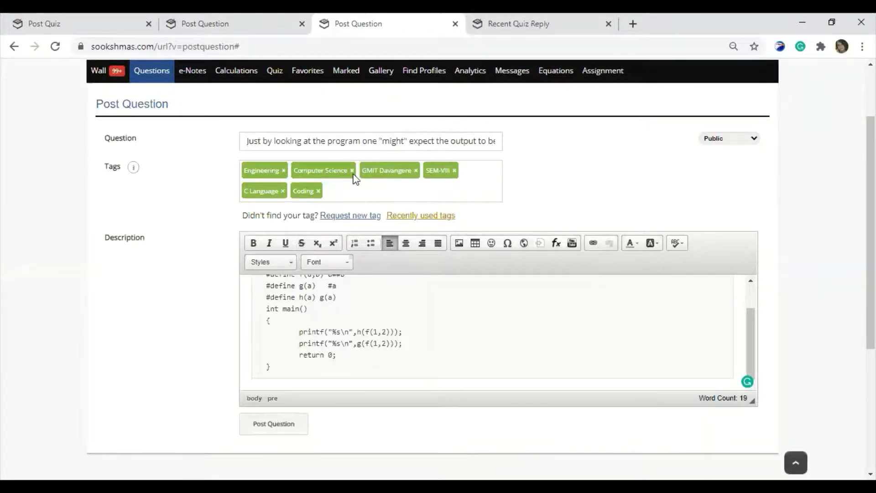
left_click(459, 314)
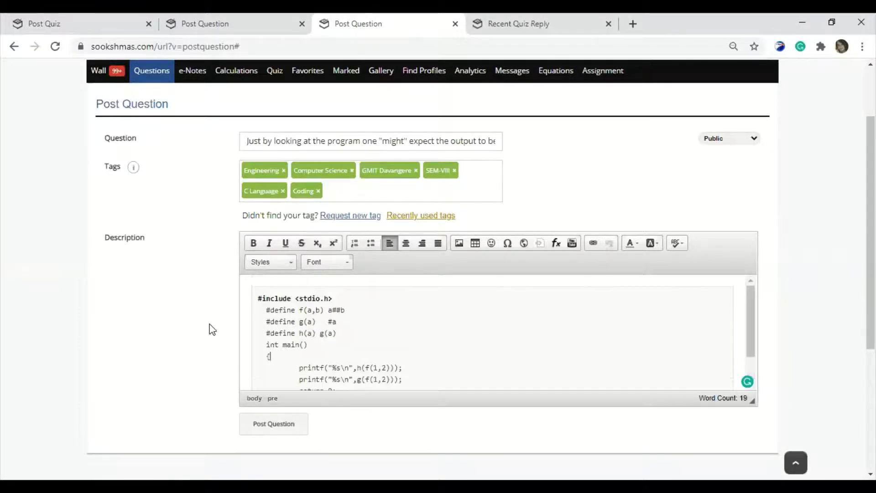
Step: Examine the question form's complete C code description, tags and visibility setting before it is posted
scroll(190, 319, "down", 2)
scroll(382, 362, "up", 3)
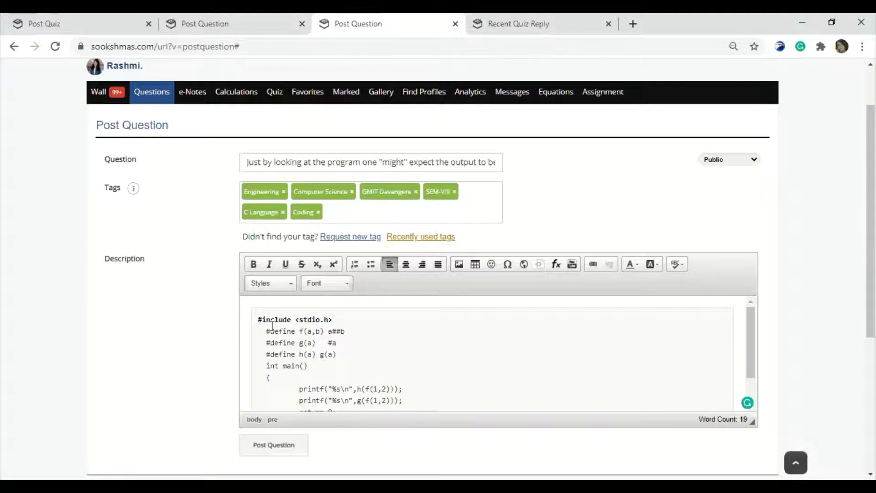
left_click_drag(399, 391, 257, 318)
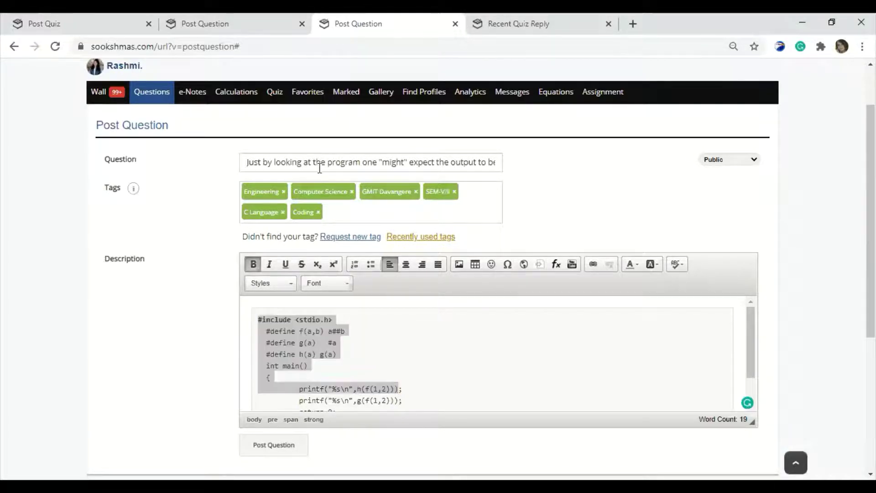
left_click(247, 367)
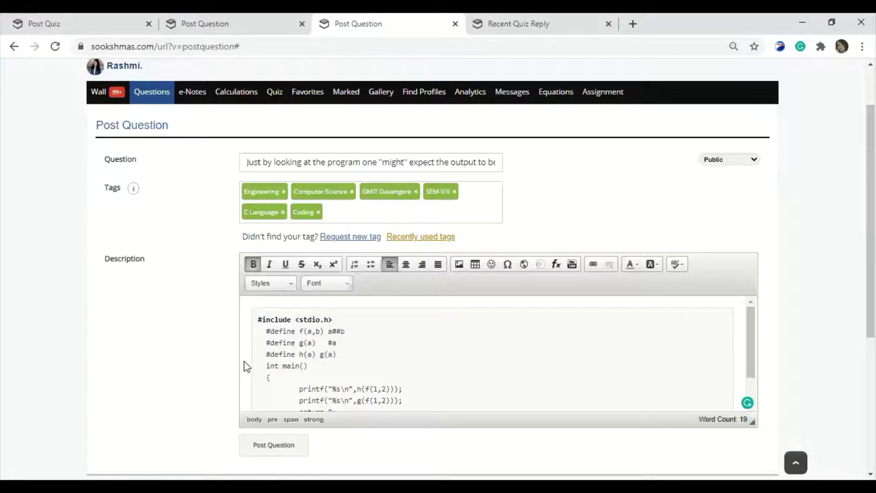
scroll(323, 361, "down", 1)
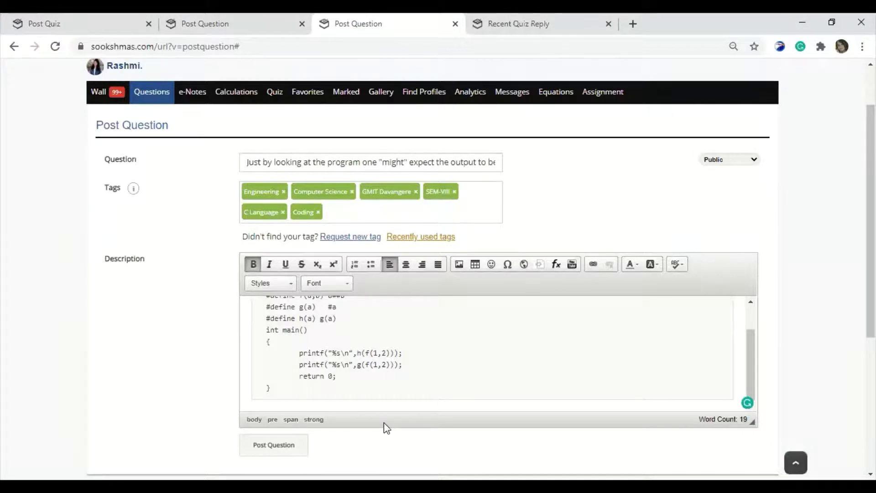
scroll(480, 156, "down", 2)
scroll(483, 157, "up", 1)
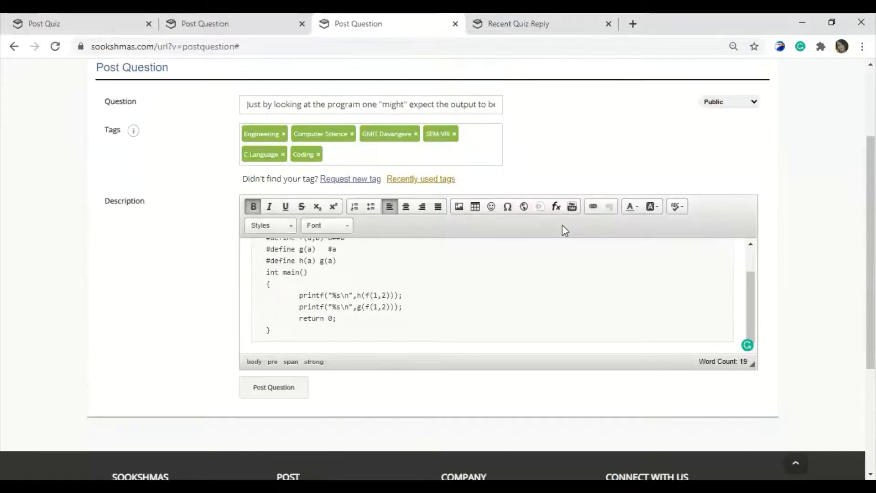
scroll(563, 228, "up", 2)
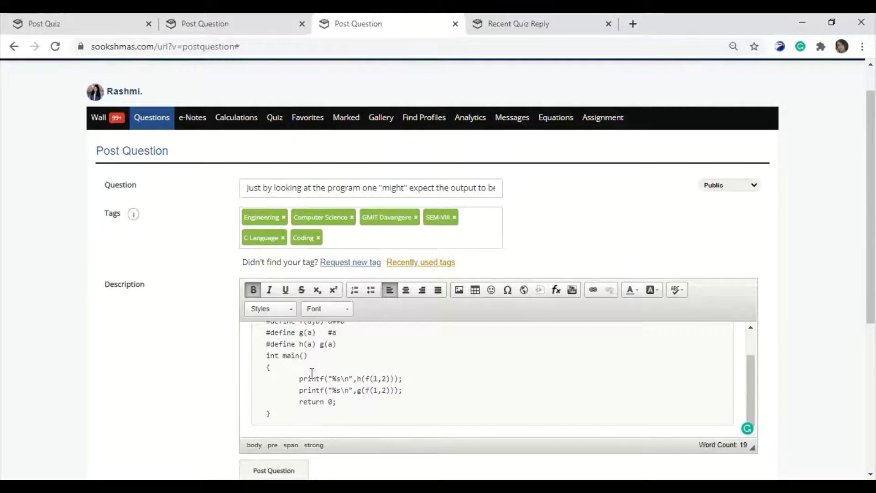
scroll(311, 373, "up", 2)
scroll(311, 373, "down", 1)
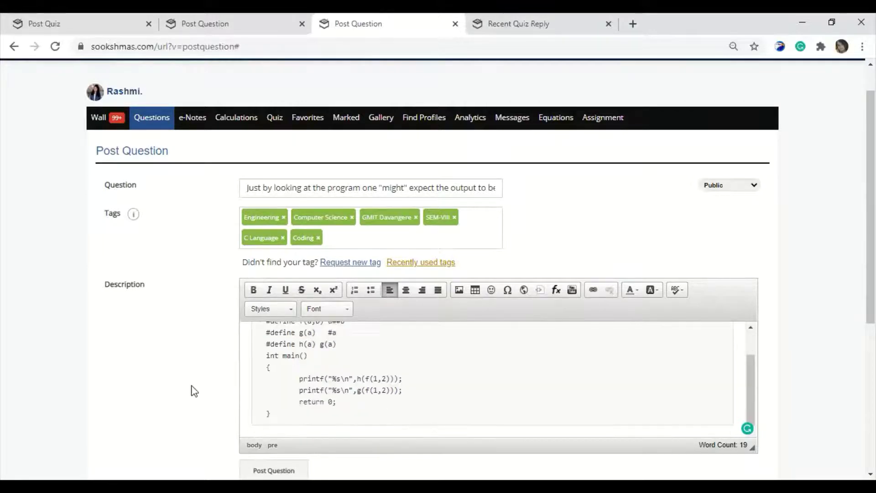
scroll(365, 360, "down", 2)
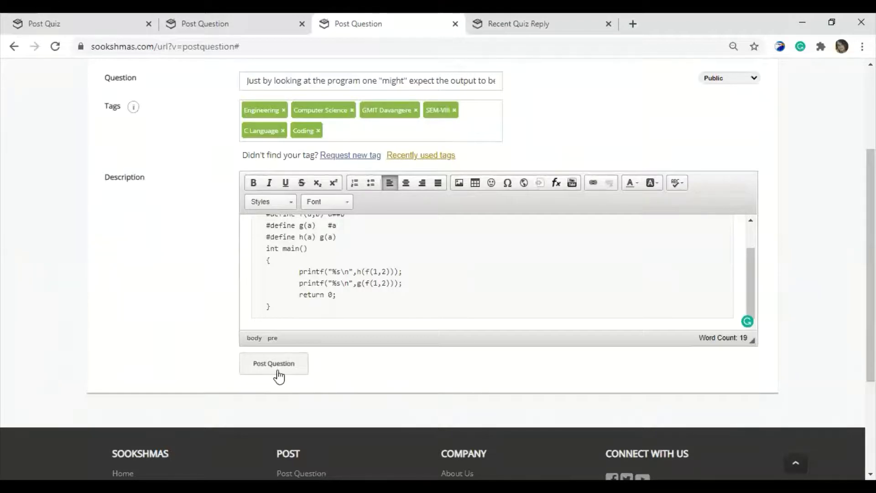
scroll(476, 72, "up", 1)
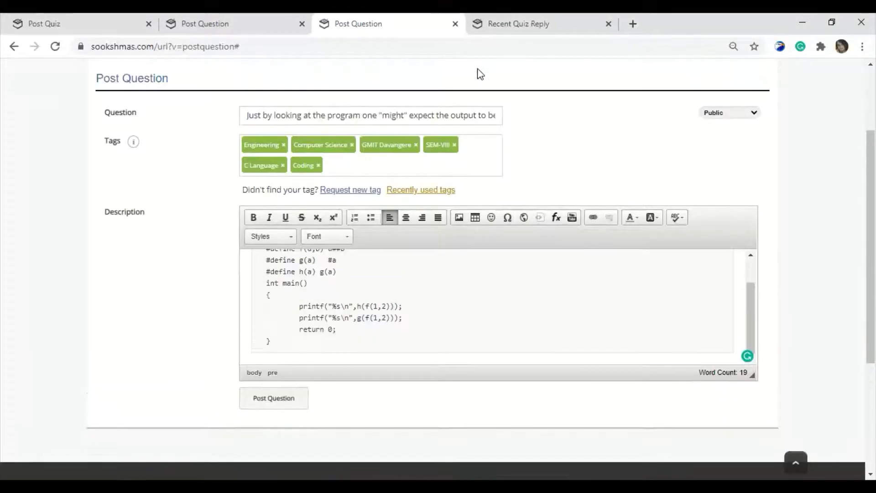
scroll(341, 74, "up", 3)
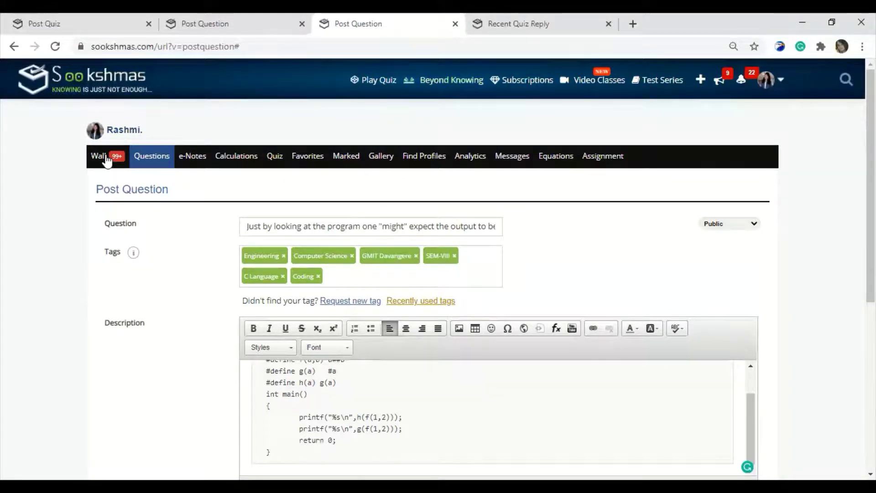
Step: Go to the wall and open the shared question "Explain the different domains of Artificial Intelligence."
key("ctrl+1")
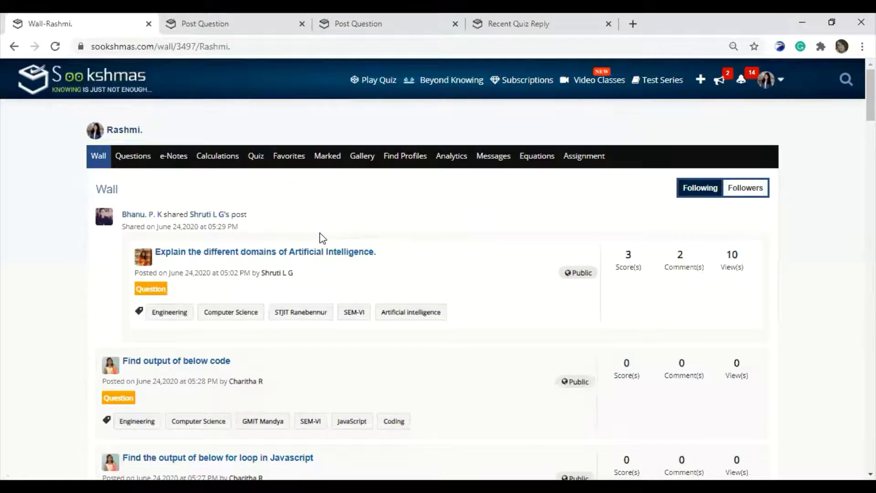
scroll(324, 127, "down", 3)
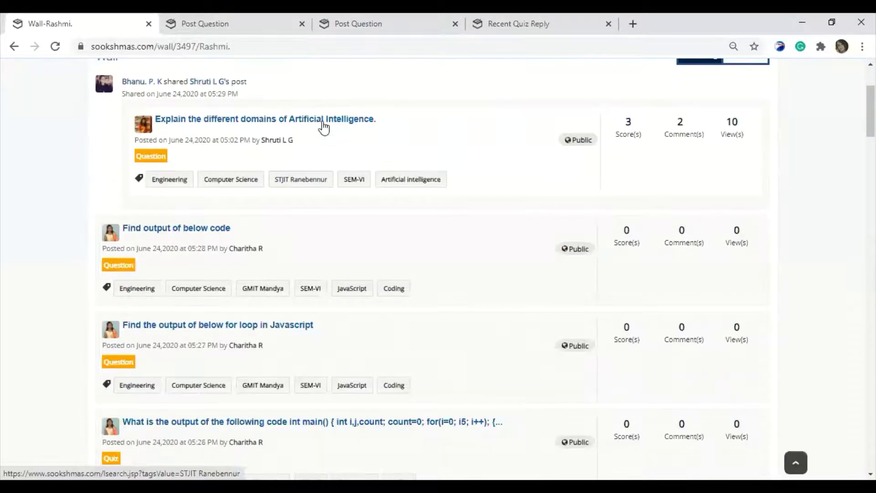
left_click(421, 196)
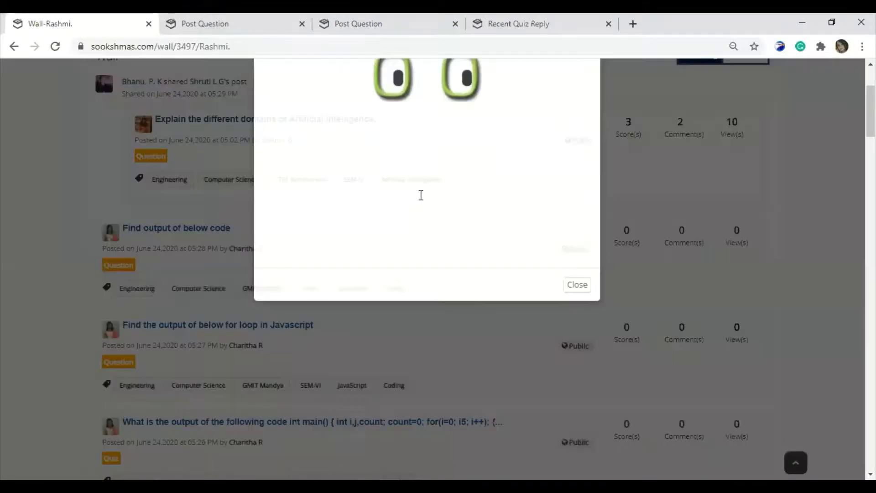
scroll(418, 300, "down", 1)
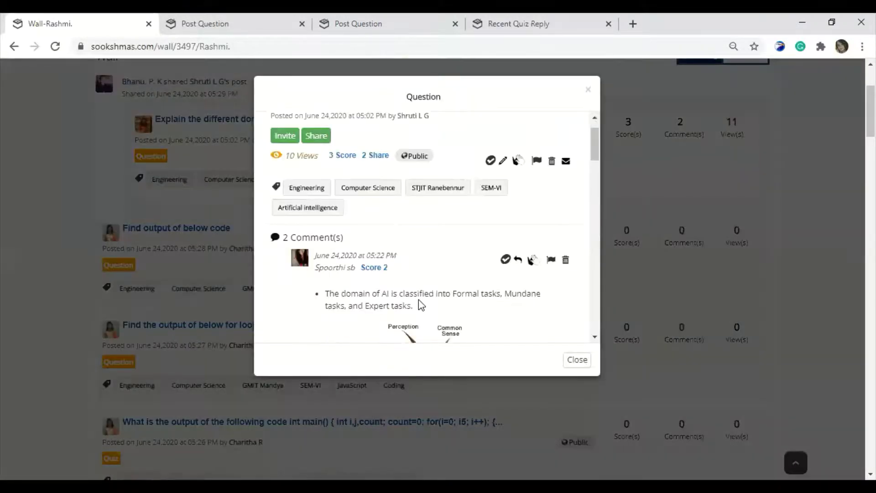
scroll(363, 163, "up", 1)
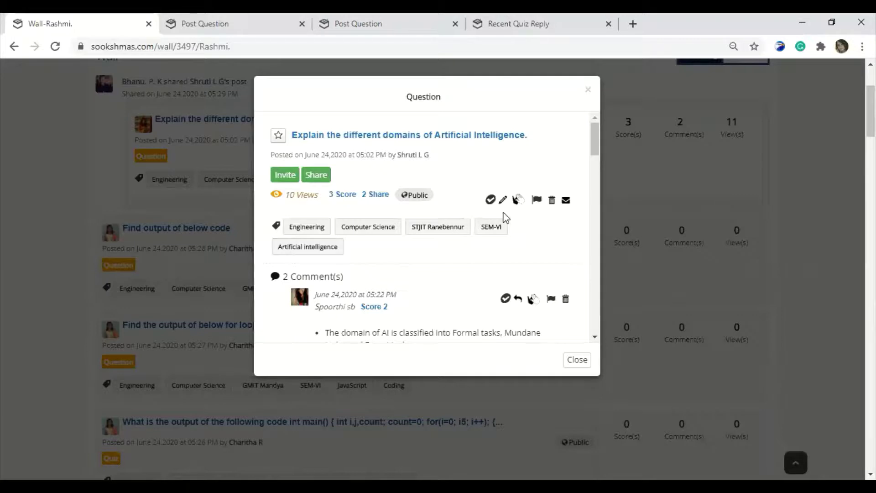
Step: Share the Artificial Intelligence question with followers and applaud it to raise its score
left_click(313, 185)
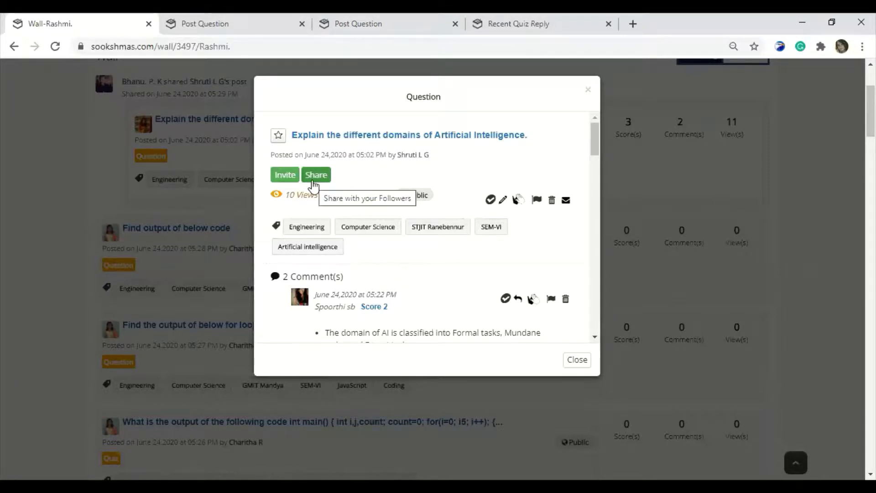
left_click(313, 182)
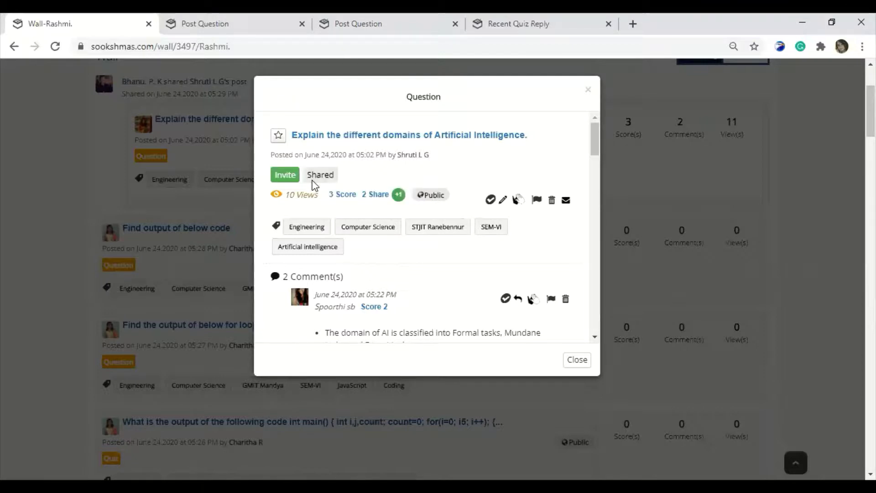
left_click(520, 200)
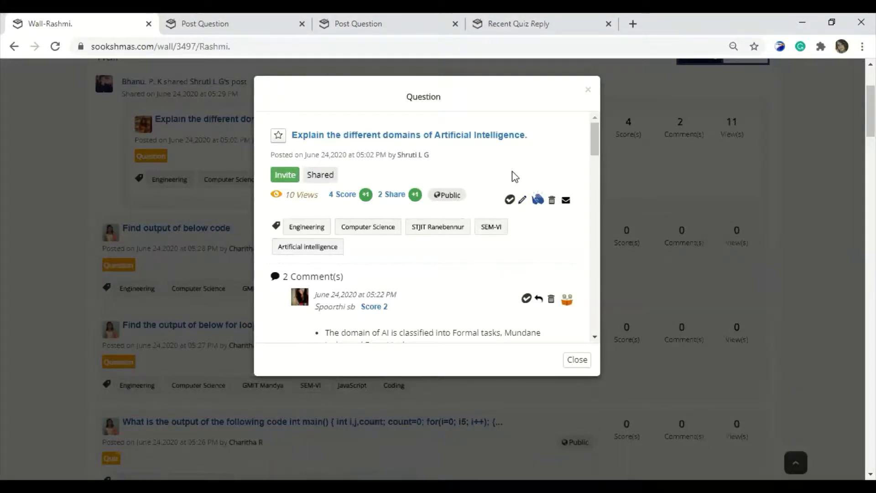
Step: Read through the comments answering the Artificial Intelligence question, down to the empty comment box
scroll(515, 180, "down", 3)
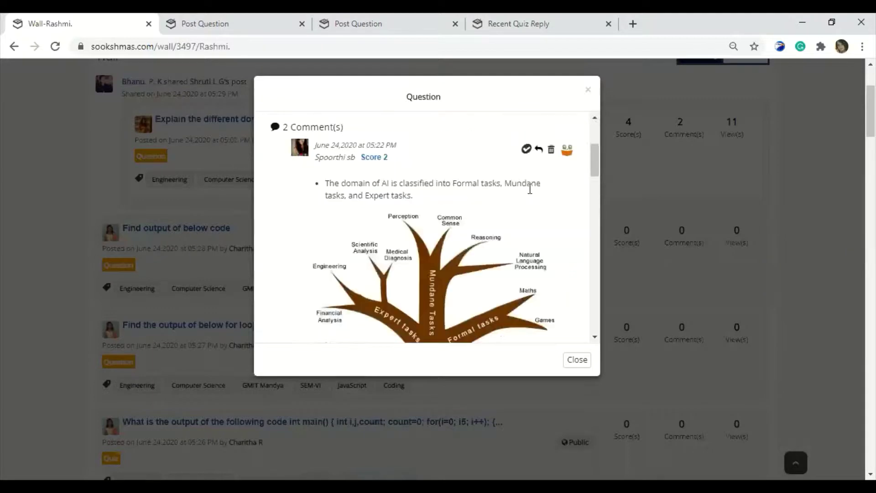
scroll(456, 256, "down", 1)
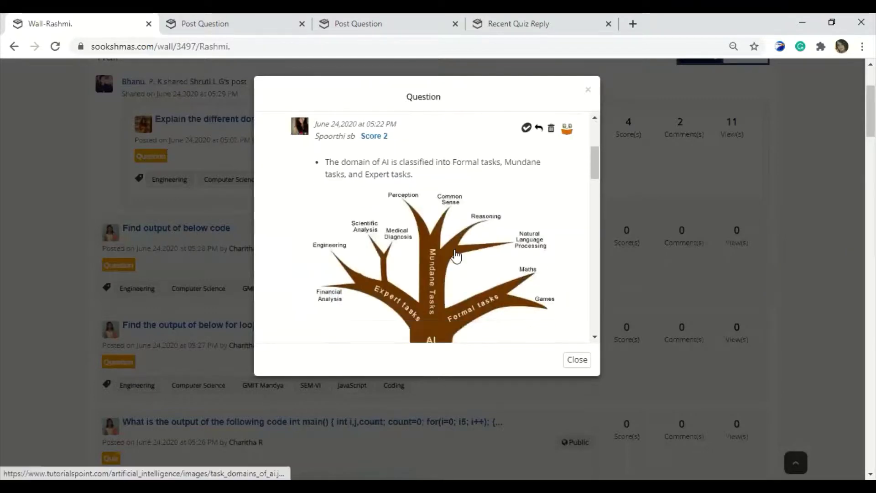
scroll(456, 256, "down", 1)
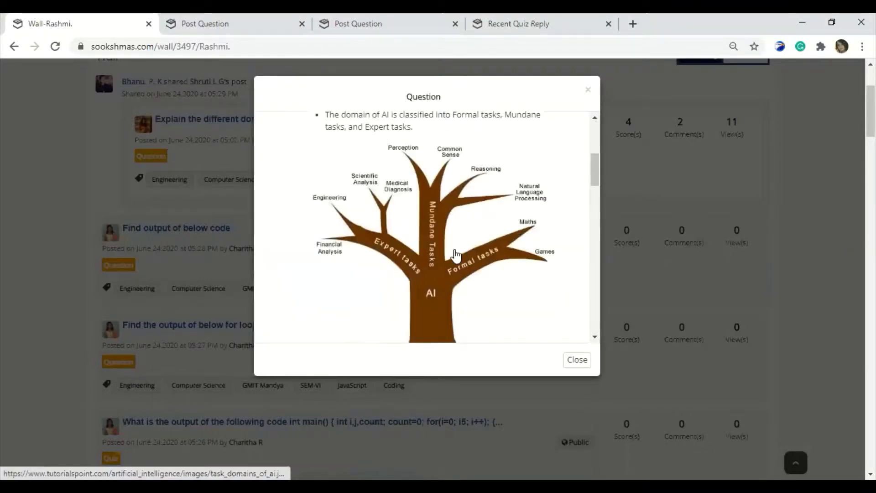
scroll(455, 254, "down", 4)
scroll(457, 254, "down", 5)
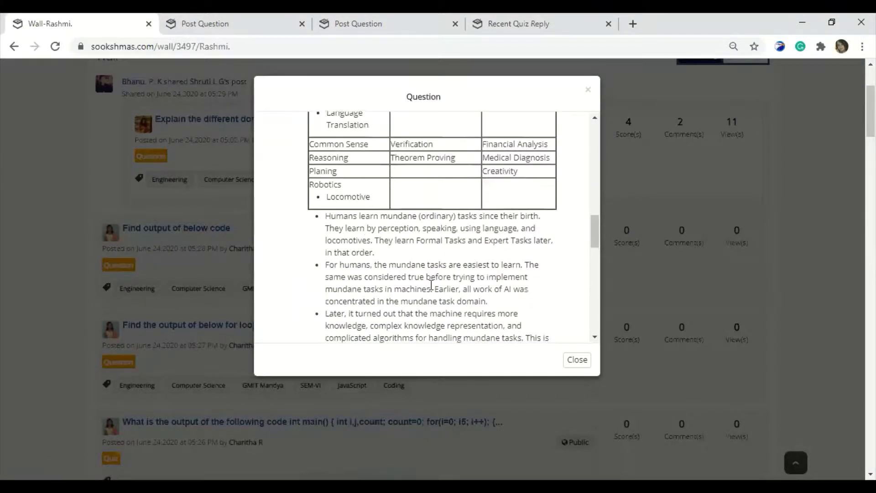
scroll(431, 285, "down", 4)
scroll(432, 290, "down", 2)
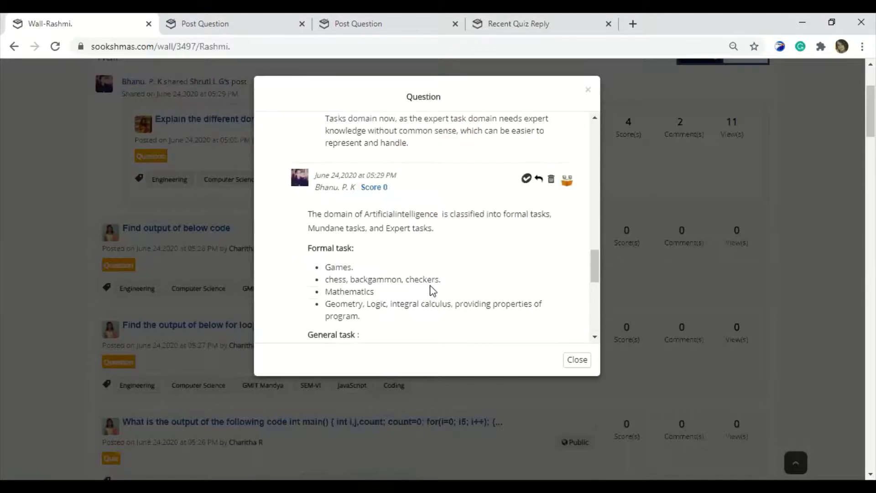
scroll(432, 290, "down", 1)
scroll(433, 290, "down", 5)
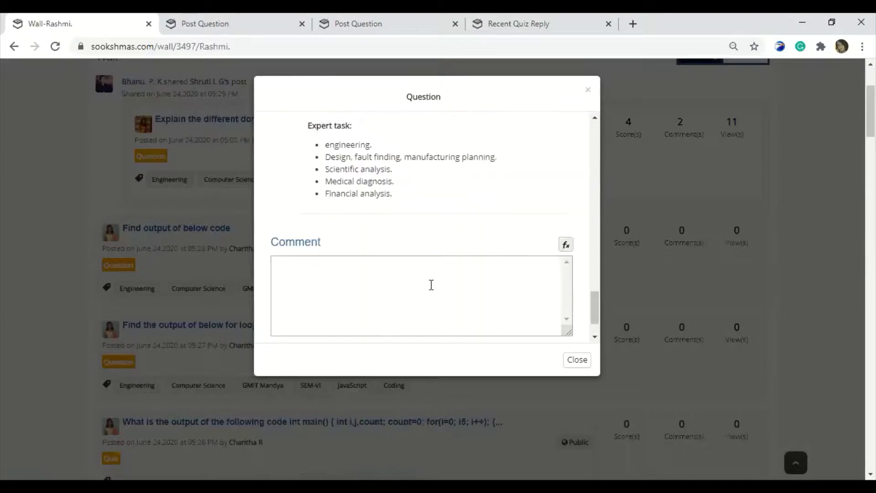
scroll(431, 285, "down", 1)
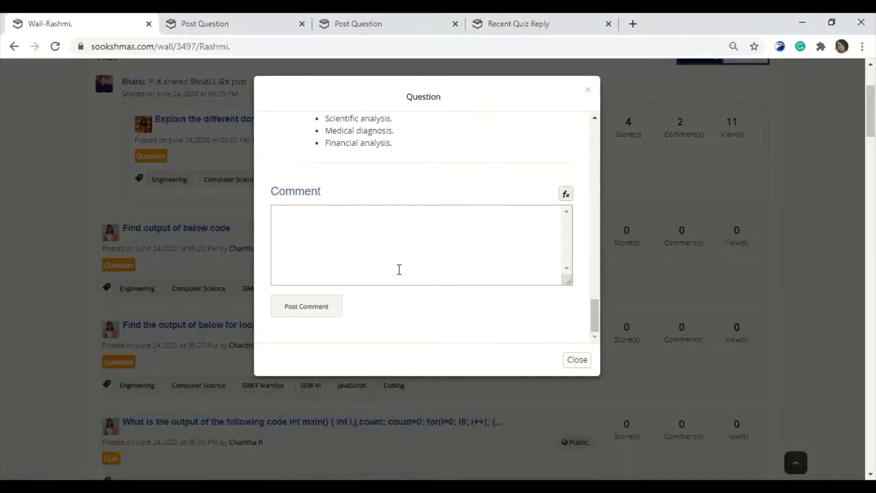
Step: Open the Artificial Intelligence question on its own page and look through its answers down to the full comment editor
scroll(385, 148, "up", 8)
left_click(383, 137)
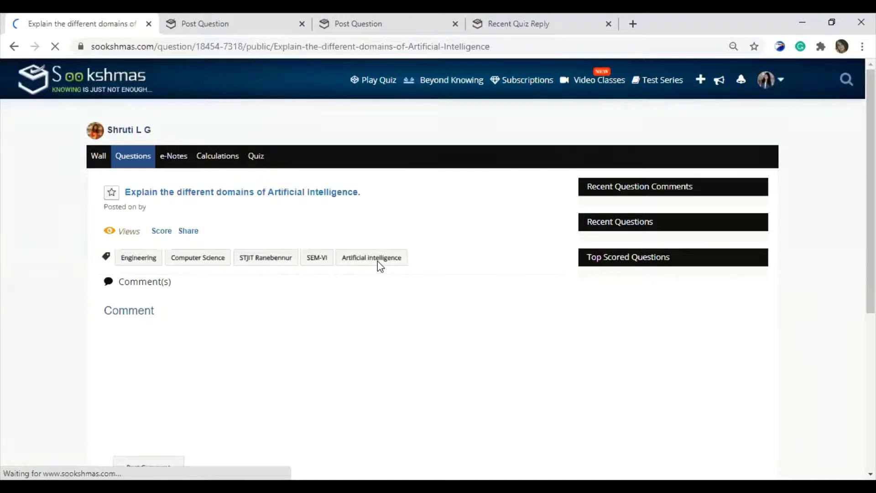
scroll(381, 267, "down", 6)
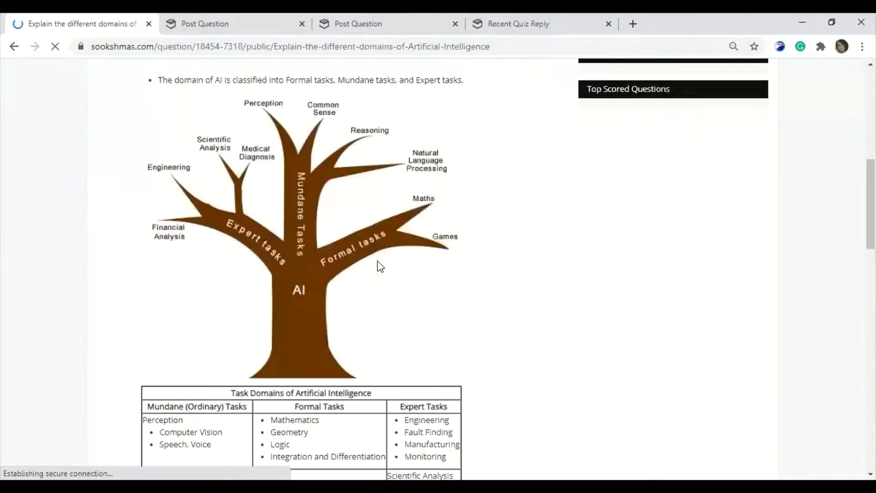
scroll(380, 266, "down", 10)
scroll(377, 261, "down", 2)
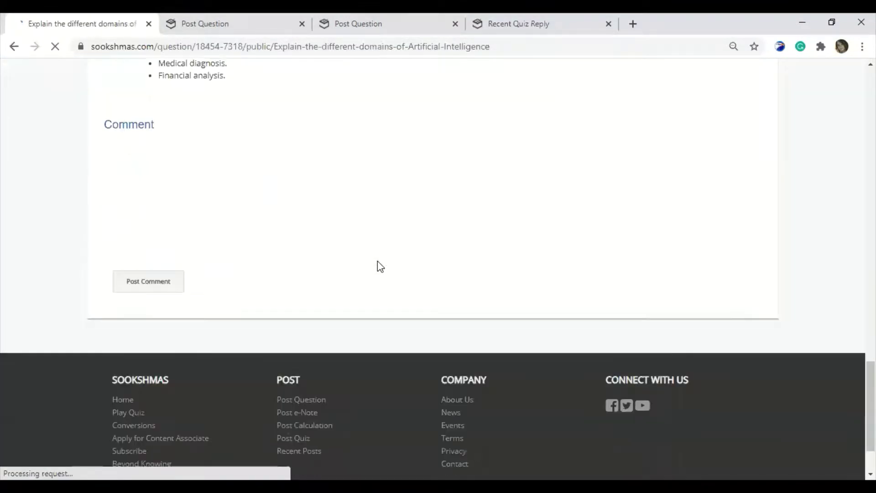
scroll(378, 268, "up", 12)
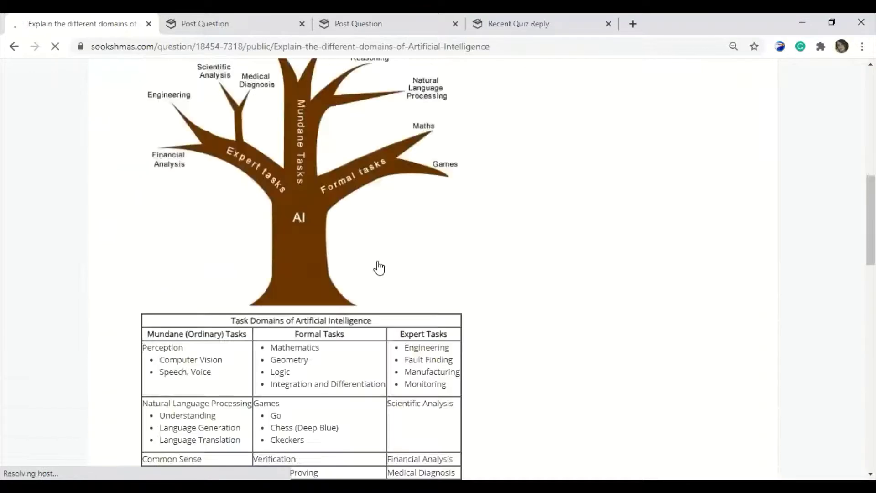
scroll(380, 267, "down", 6)
scroll(294, 213, "down", 3)
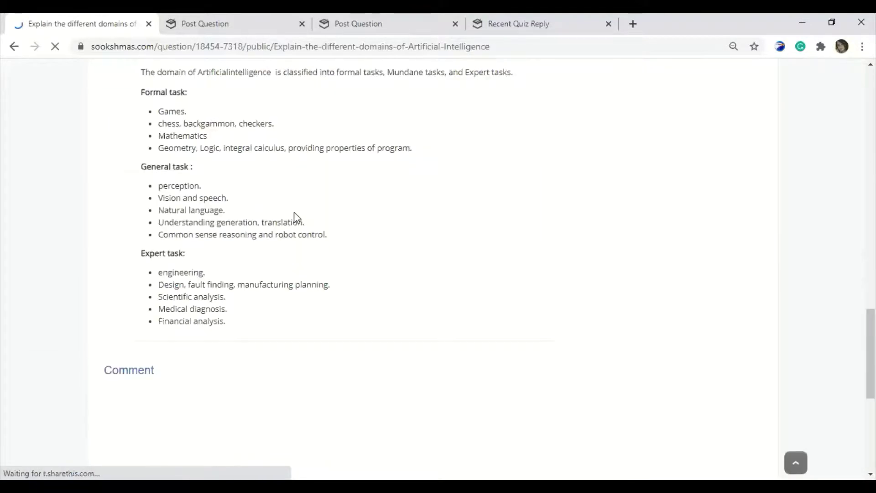
scroll(294, 213, "down", 1)
scroll(294, 218, "down", 3)
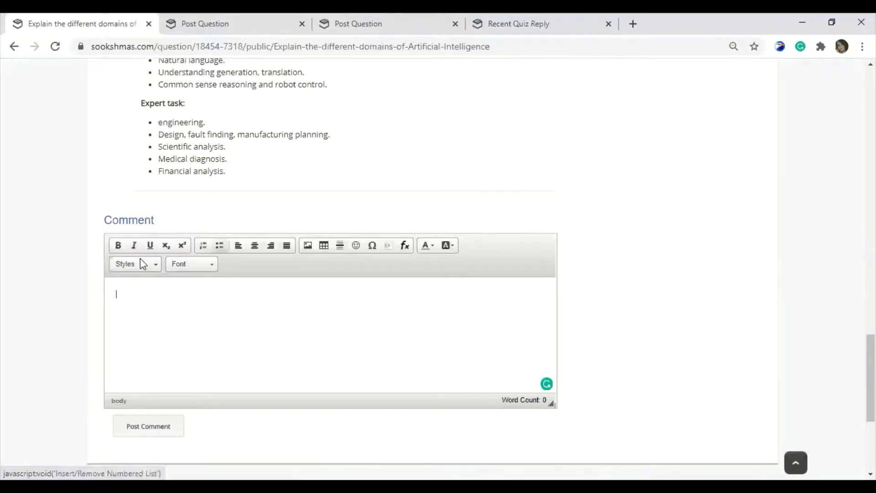
Step: Start a bold bulleted list in the comment editor and apply a text colour to it
left_click(118, 250)
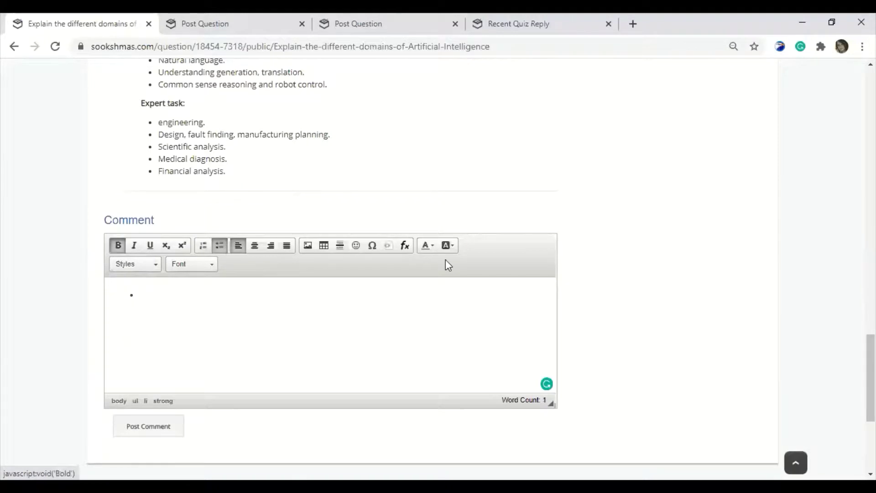
left_click(432, 245)
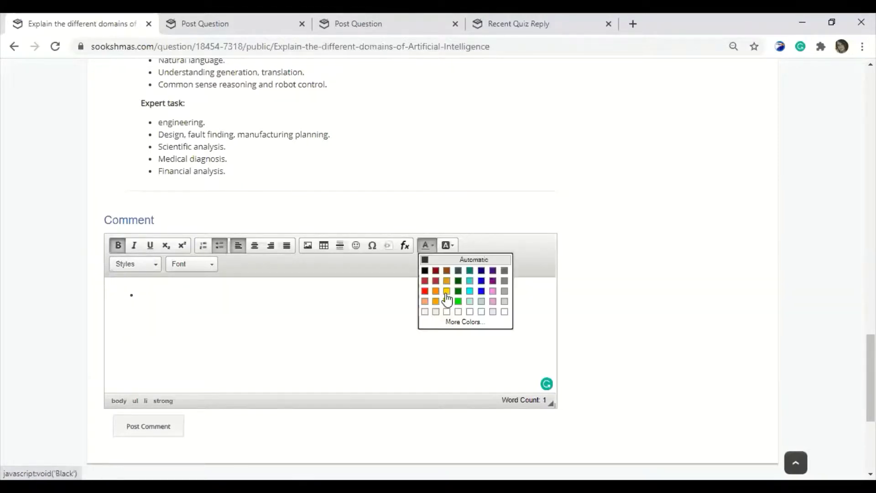
left_click(242, 321)
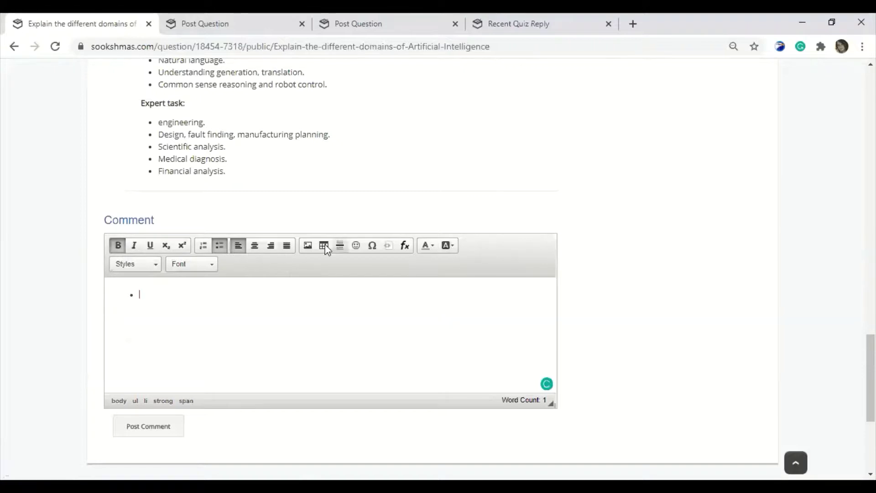
scroll(305, 120, "up", 15)
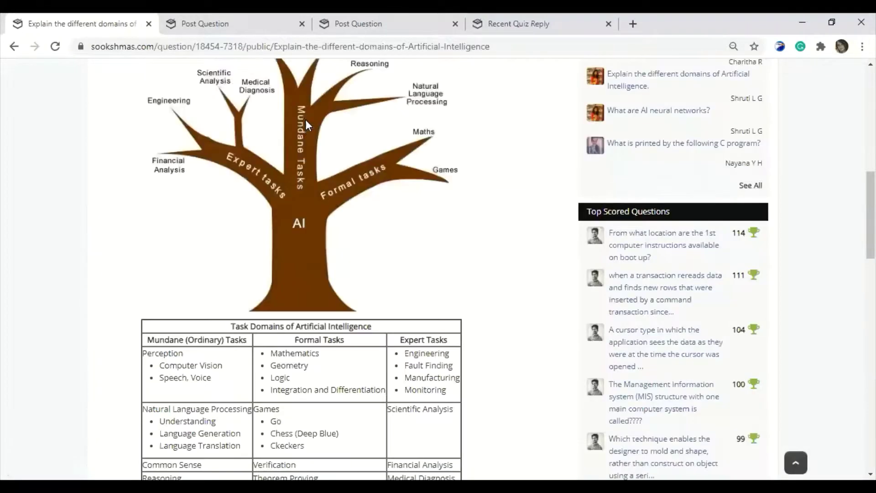
Step: Look over the tree image and task domains table in the answer, and view the comment editor's image insertion settings
scroll(307, 126, "down", 2)
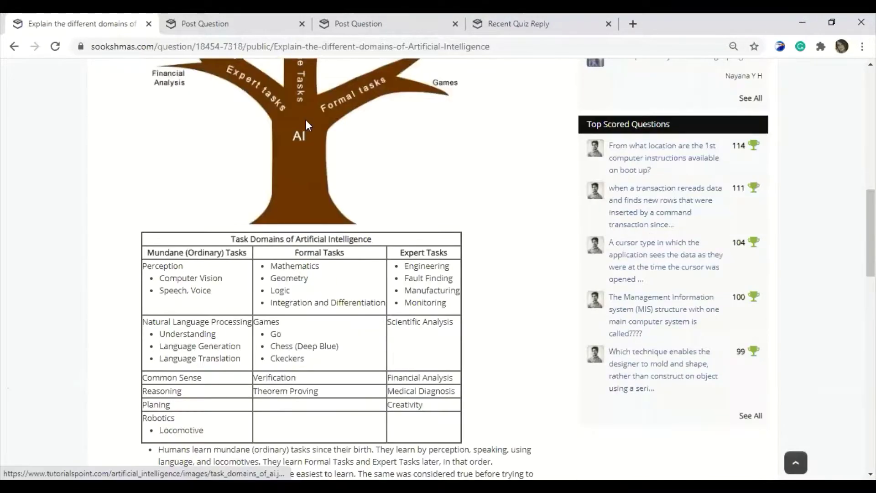
scroll(305, 120, "down", 15)
scroll(308, 205, "up", 4)
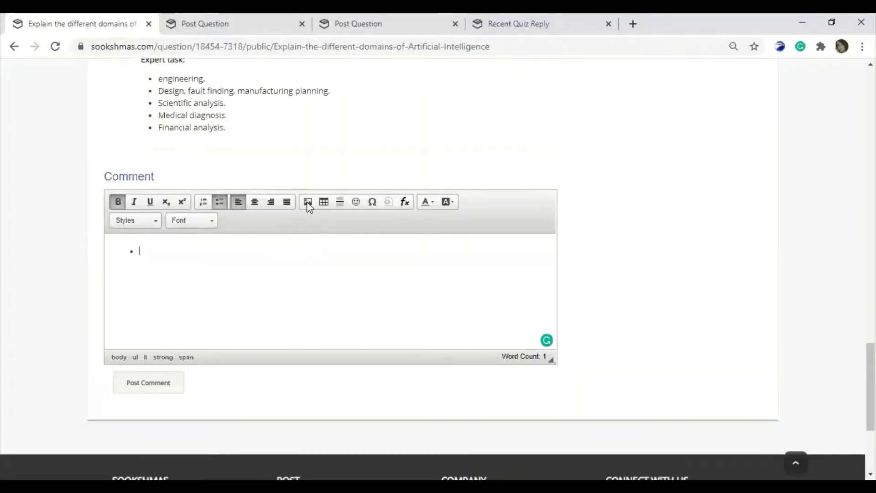
left_click(308, 202)
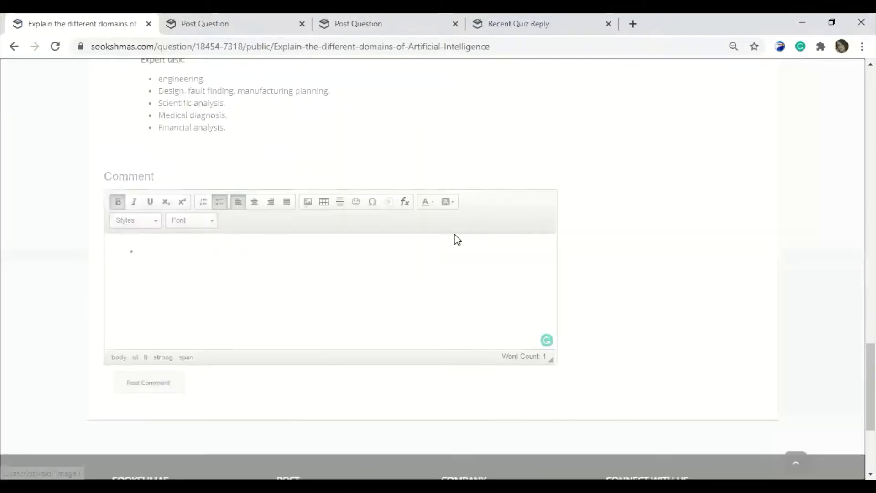
left_click(552, 140)
key("Escape")
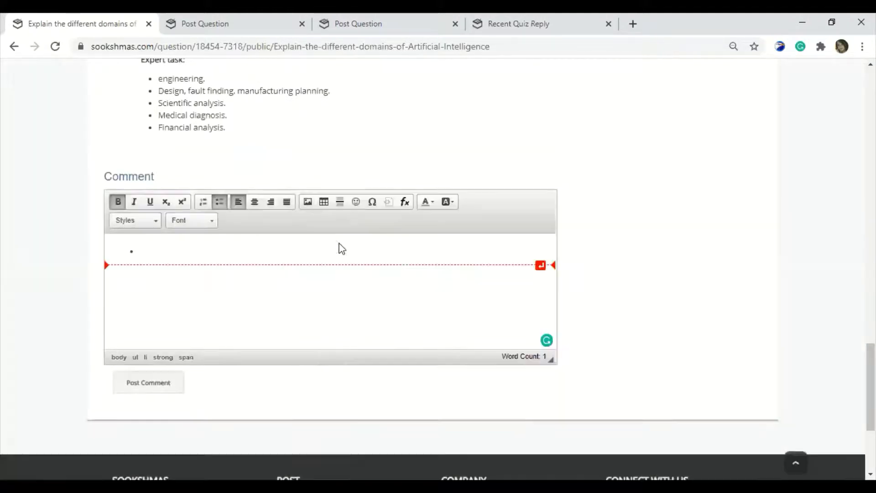
Step: Look through the Artificial Intelligence question page again and check the URL and size options for adding an image to a comment
scroll(490, 72, "up", 15)
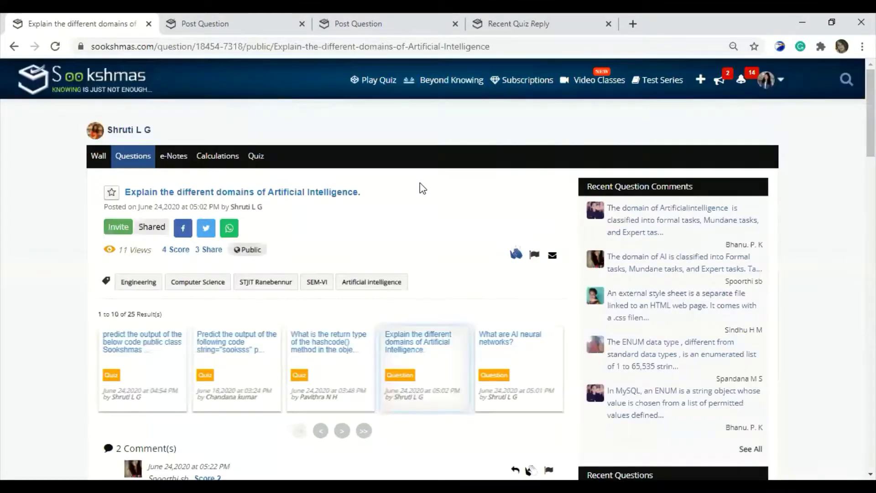
scroll(312, 191, "down", 10)
scroll(313, 189, "down", 10)
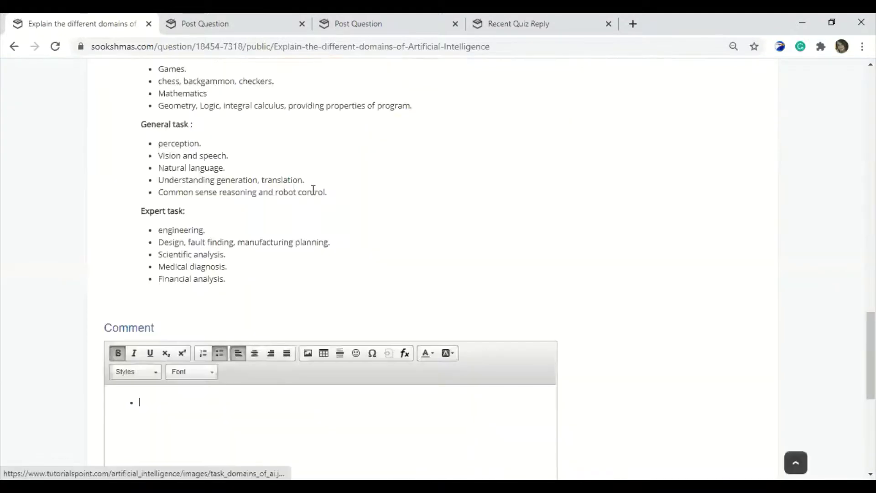
scroll(370, 242, "down", 3)
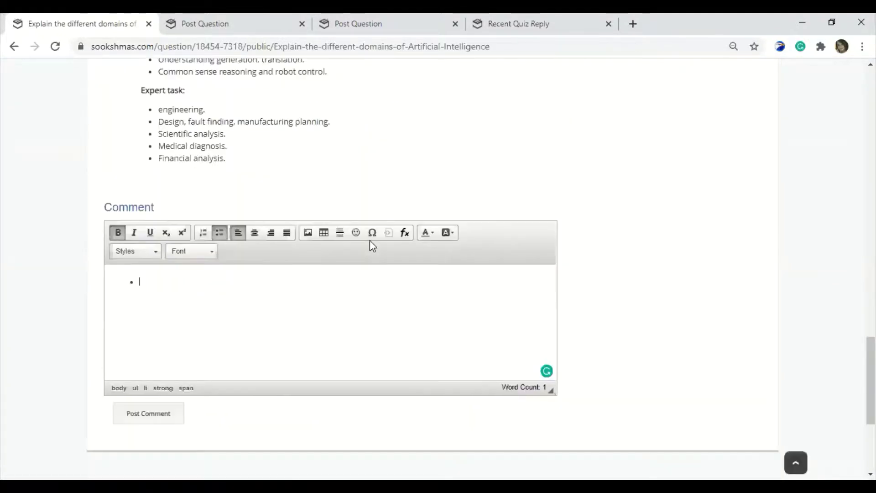
left_click(308, 233)
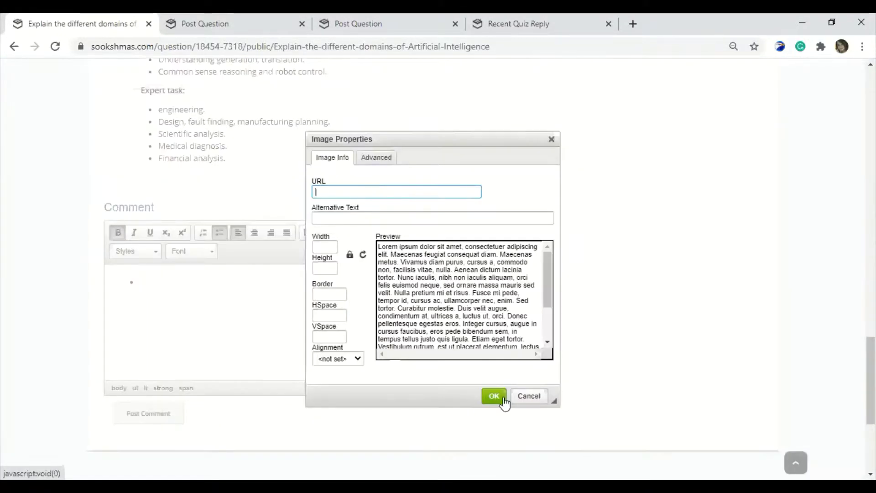
key("Escape")
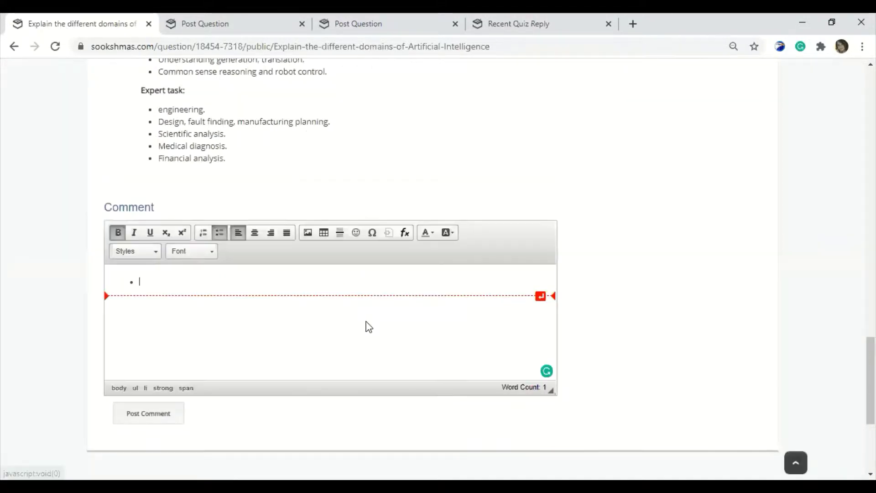
scroll(369, 327, "down", 3)
scroll(368, 326, "up", 15)
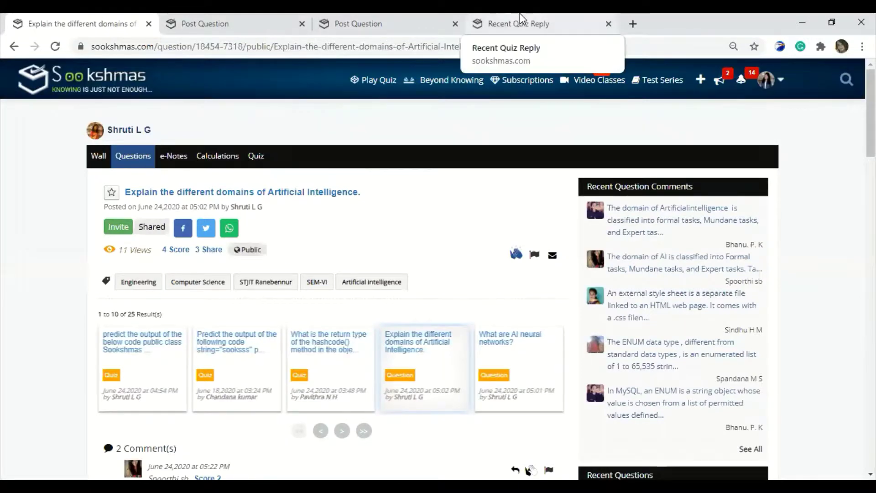
Step: Switch to the recent quiz reply page and read the comment explaining the C program quiz and the reply beneath it
left_click(519, 13)
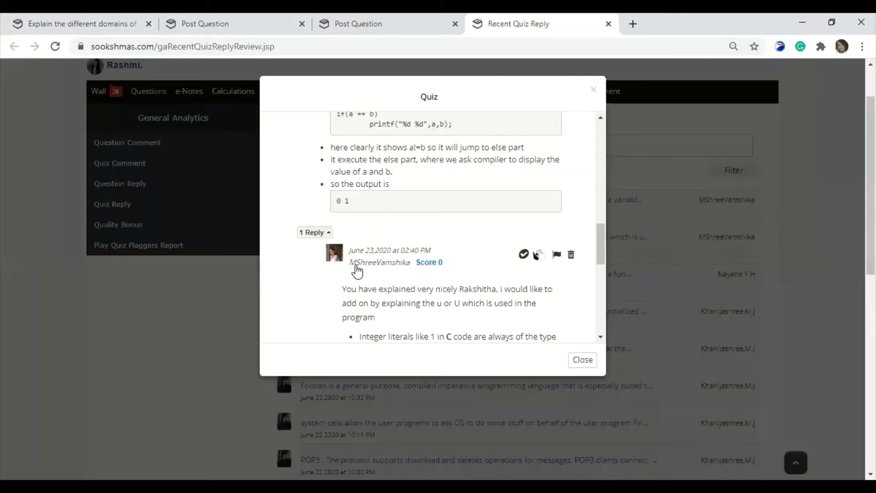
scroll(356, 270, "down", 3)
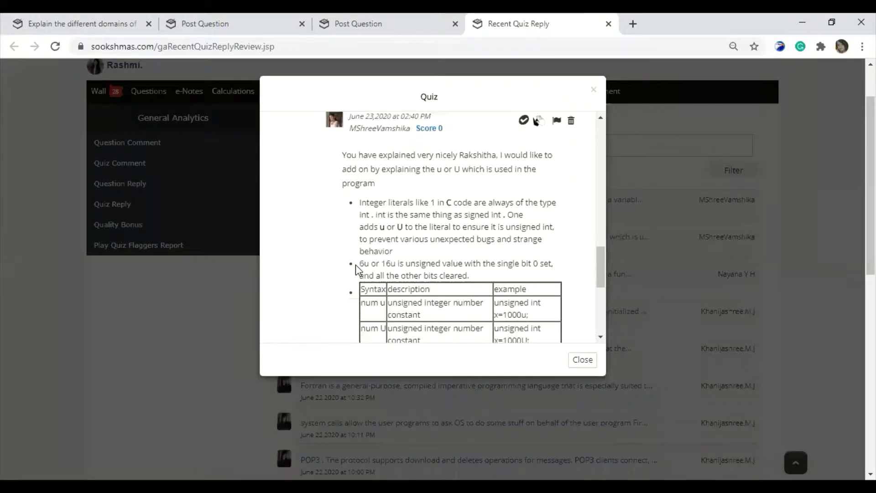
scroll(356, 270, "up", 5)
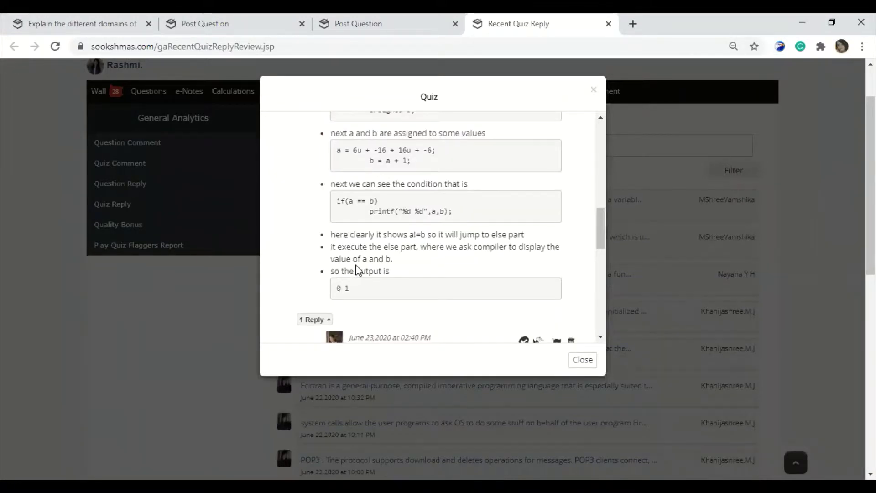
scroll(357, 270, "up", 2)
scroll(357, 270, "up", 1)
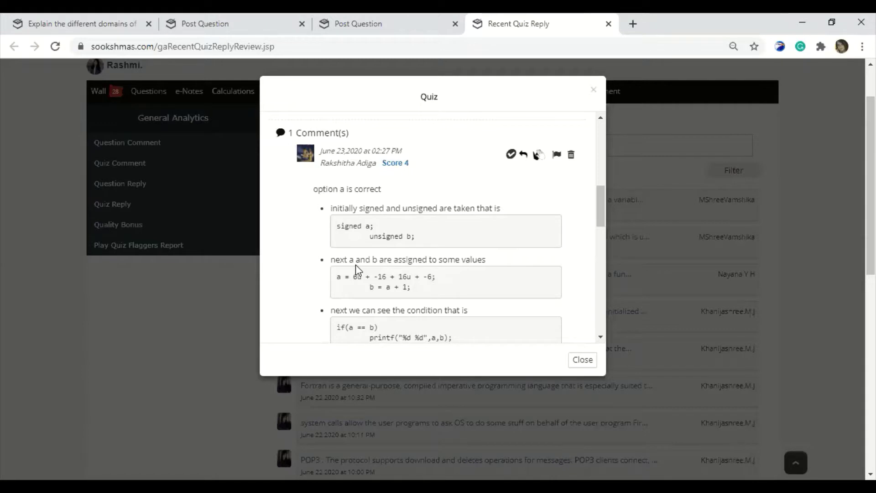
scroll(355, 264, "down", 2)
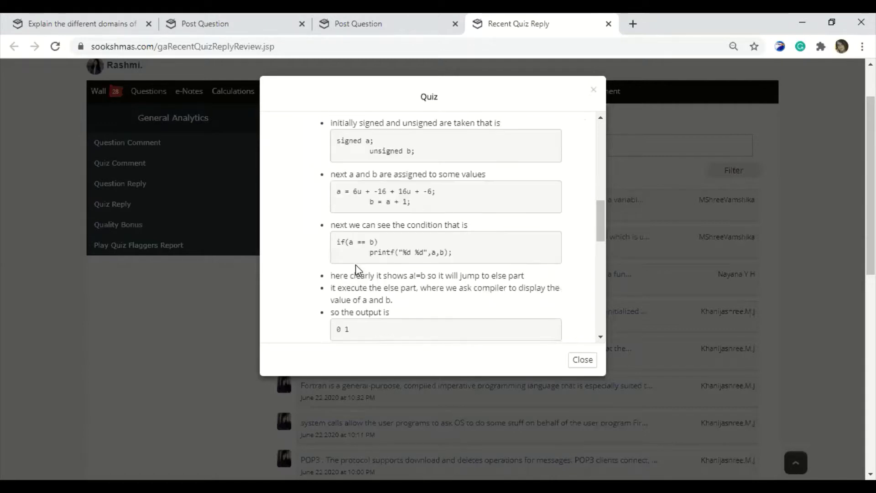
scroll(355, 264, "down", 2)
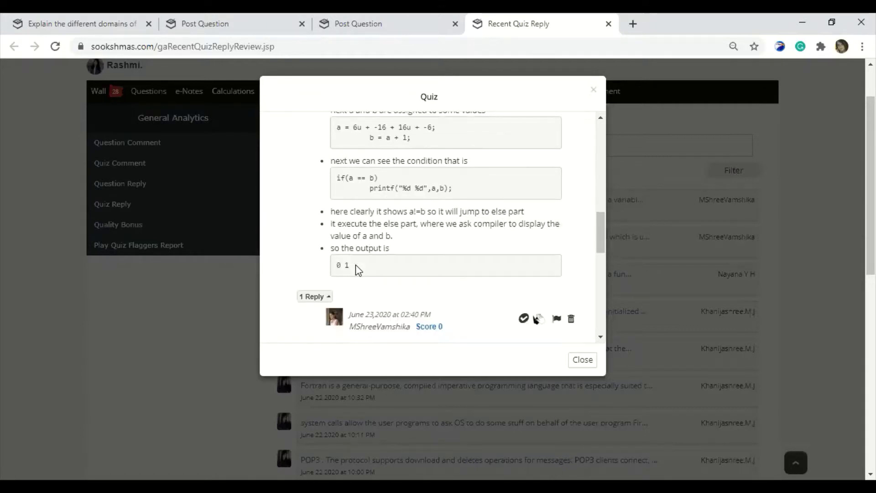
scroll(357, 267, "down", 2)
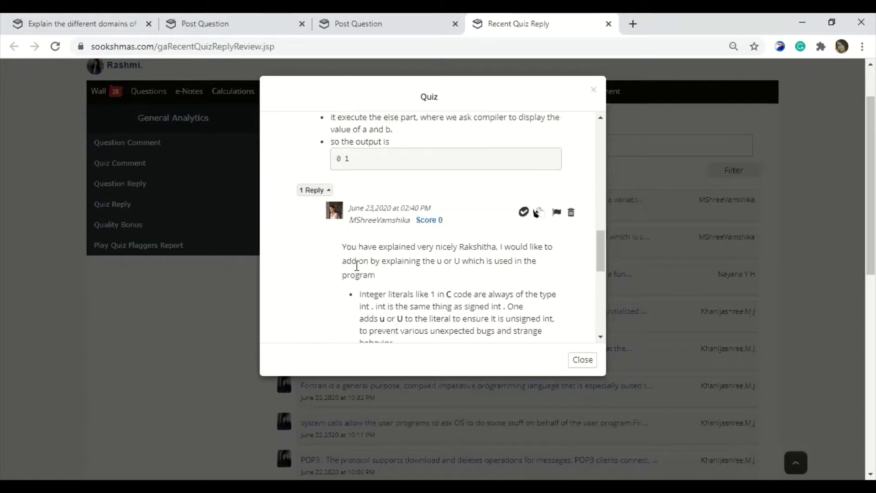
Step: Examine the Reply to Comment option on the C quiz comment and compare its explanation with the reply about unsigned integers
scroll(356, 266, "up", 5)
scroll(357, 265, "down", 3)
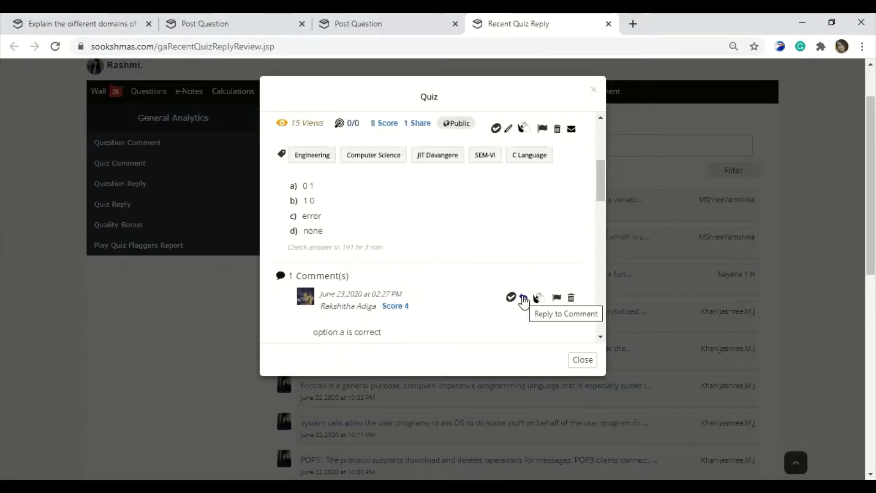
scroll(524, 301, "down", 3)
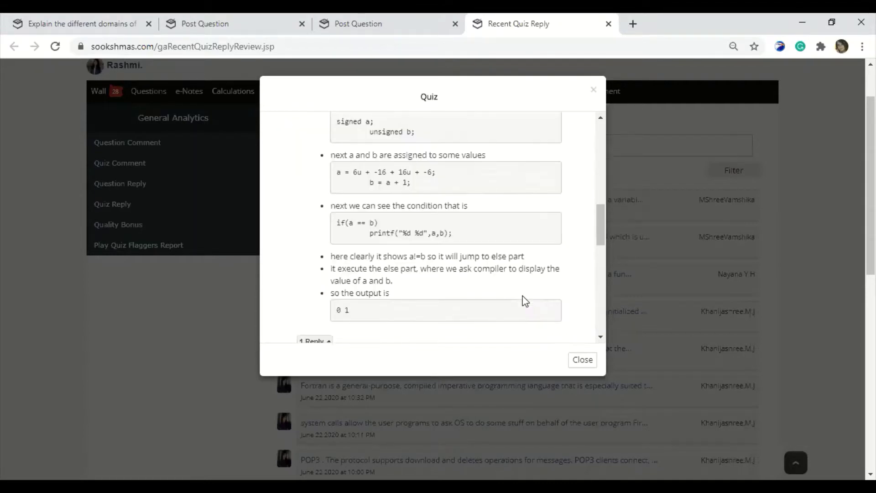
scroll(525, 302, "down", 2)
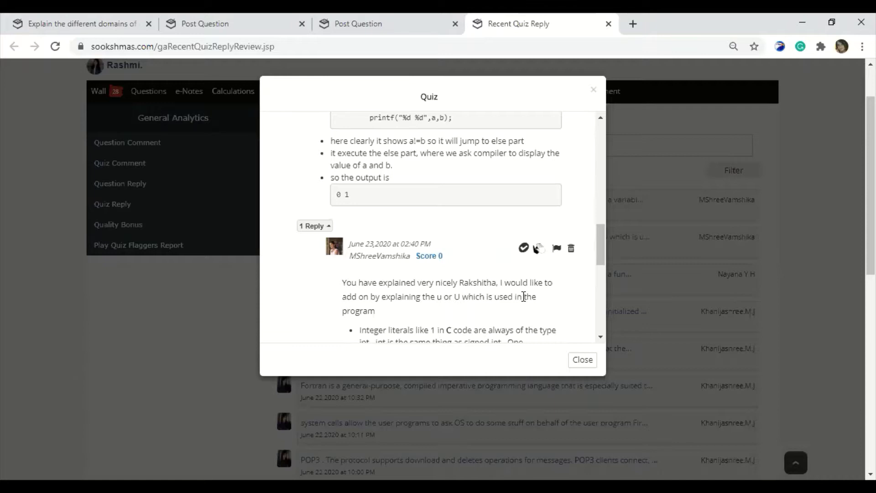
scroll(523, 296, "down", 3)
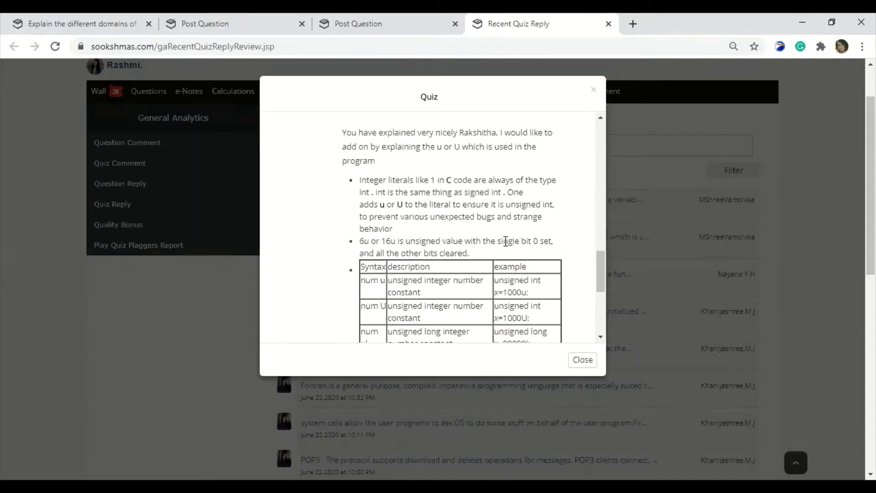
scroll(506, 241, "up", 4)
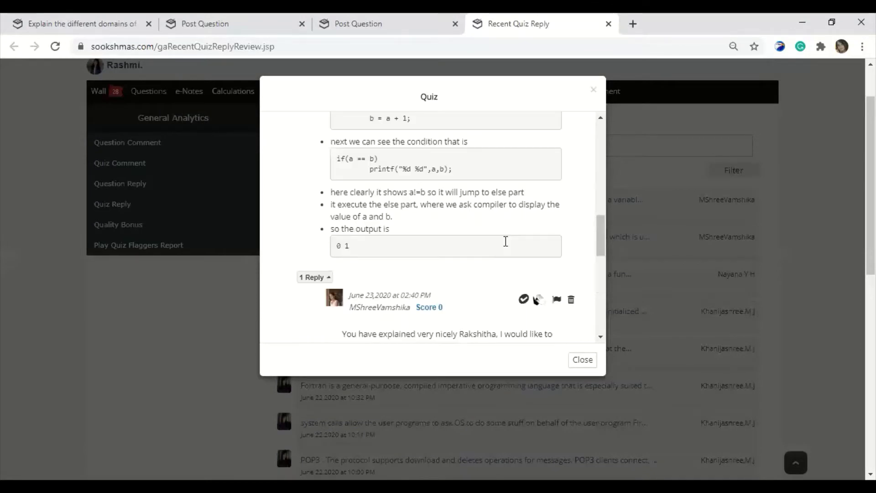
scroll(505, 242, "up", 2)
scroll(473, 278, "down", 1)
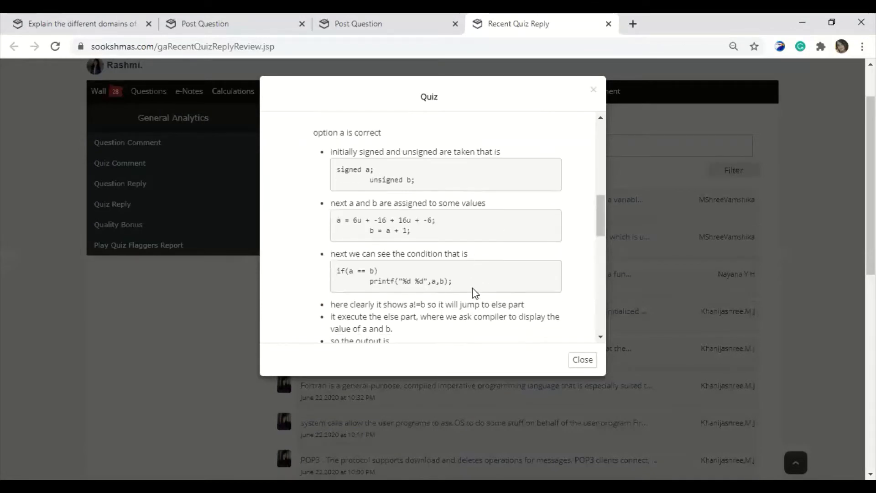
scroll(359, 108, "down", 4)
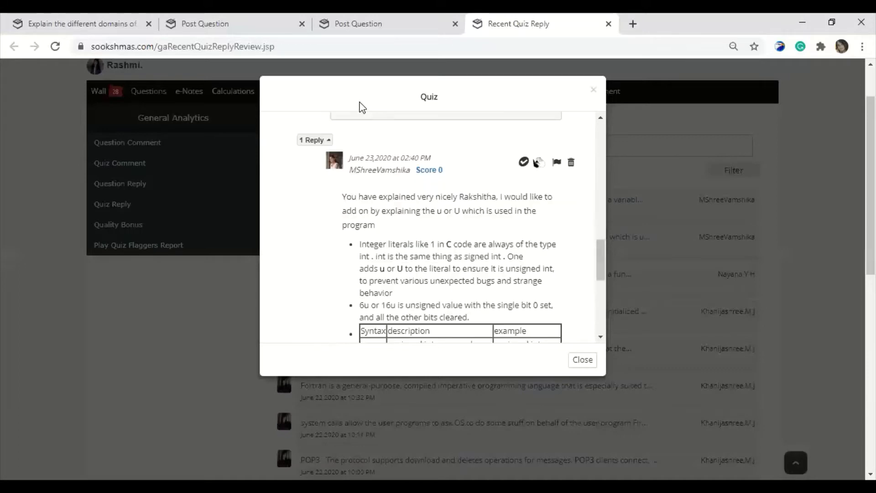
Step: Return to the Artificial Intelligence question page, open the Beyond Knowing points table and look through the participant rankings
left_click(86, 12)
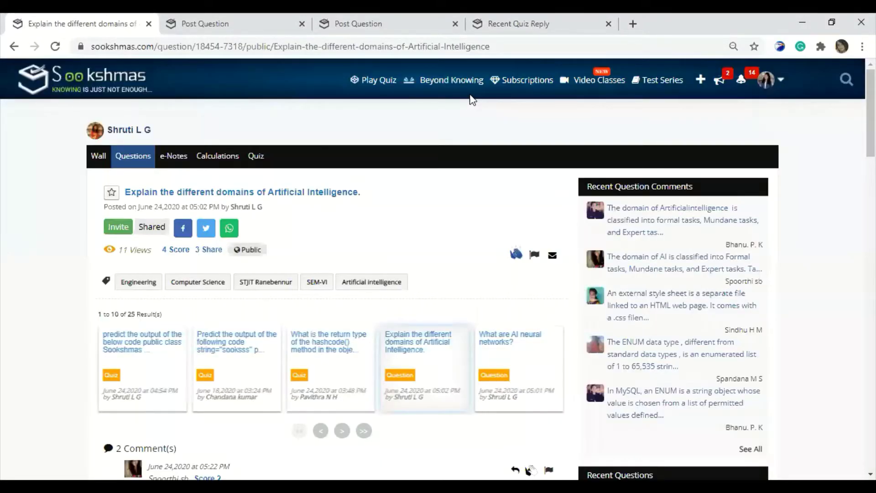
left_click(446, 87)
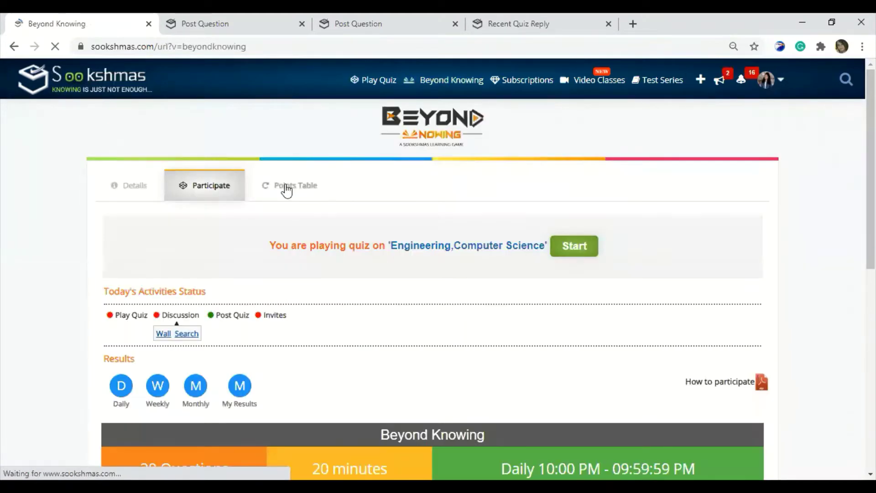
left_click(286, 188)
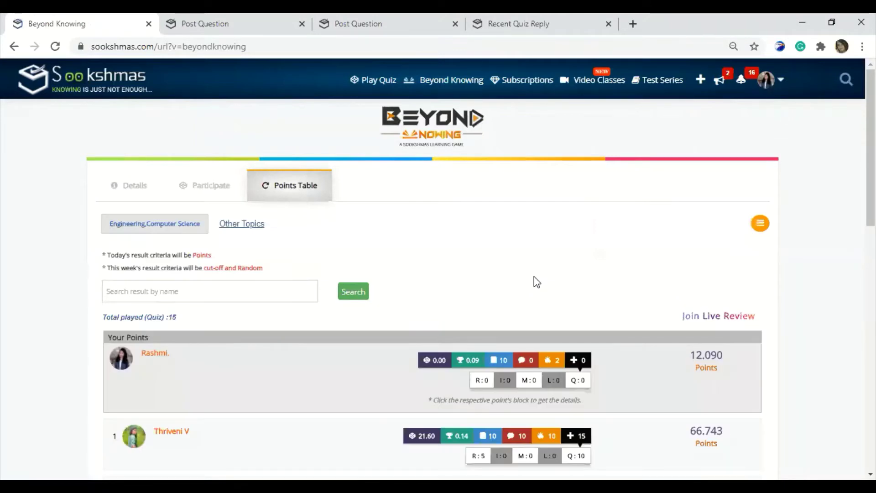
scroll(535, 283, "down", 3)
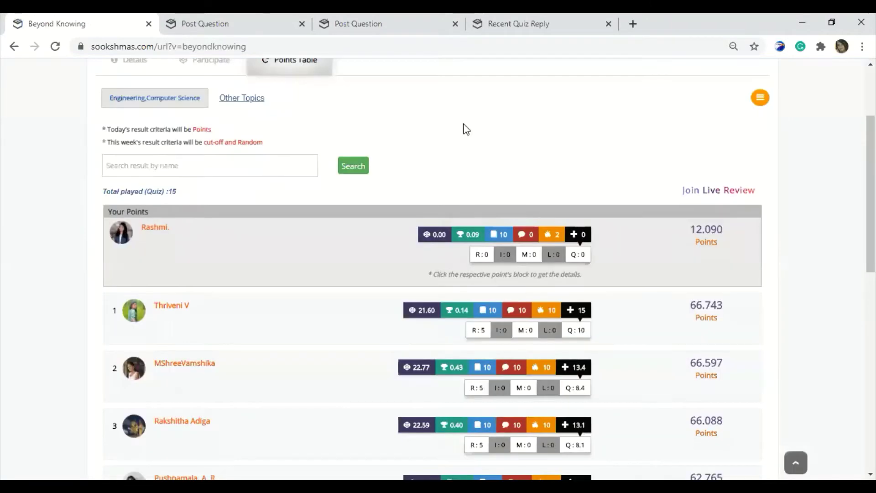
scroll(256, 196, "down", 1)
scroll(343, 195, "up", 3)
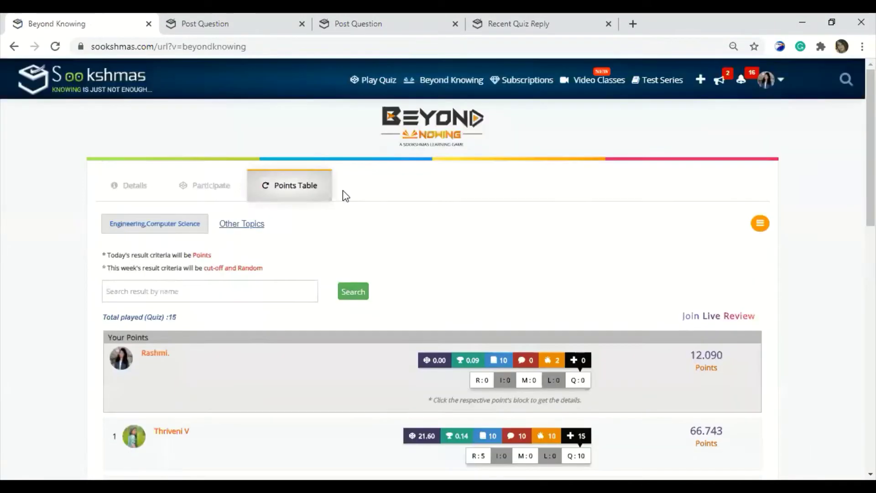
scroll(409, 214, "down", 3)
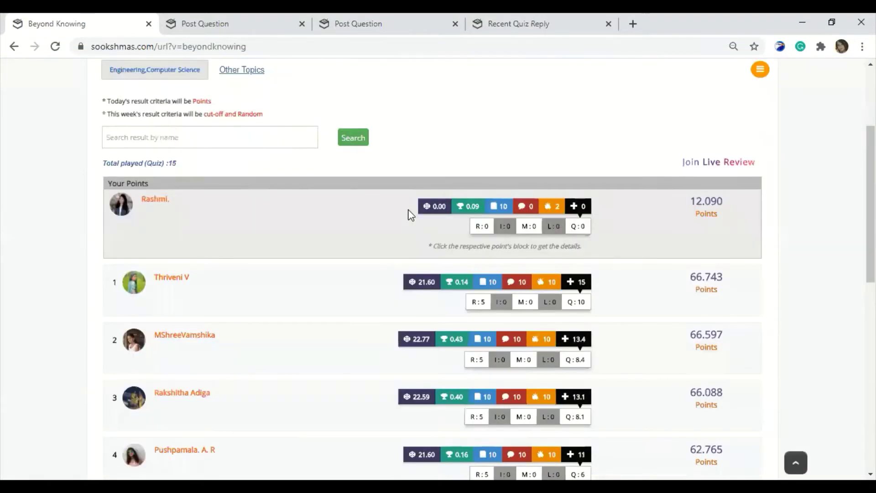
Step: View the explanations of the Play Quiz points and Comments points from your own row in the points table
left_click(438, 208)
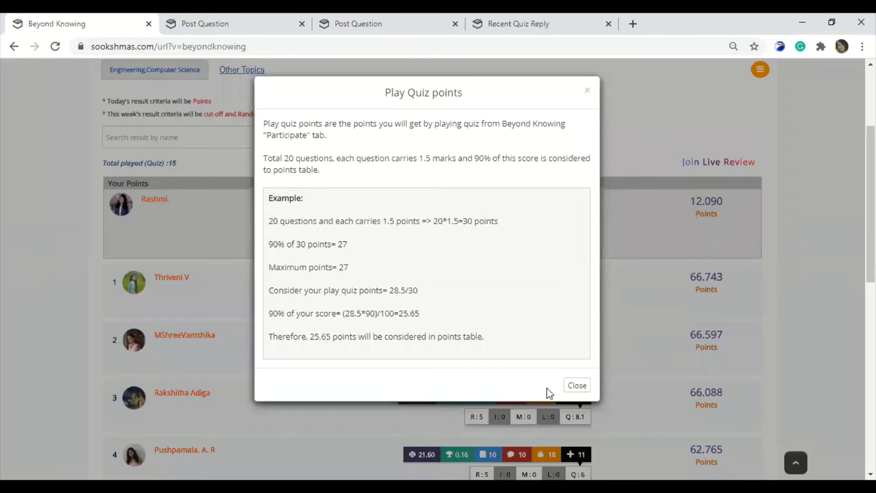
left_click(577, 387)
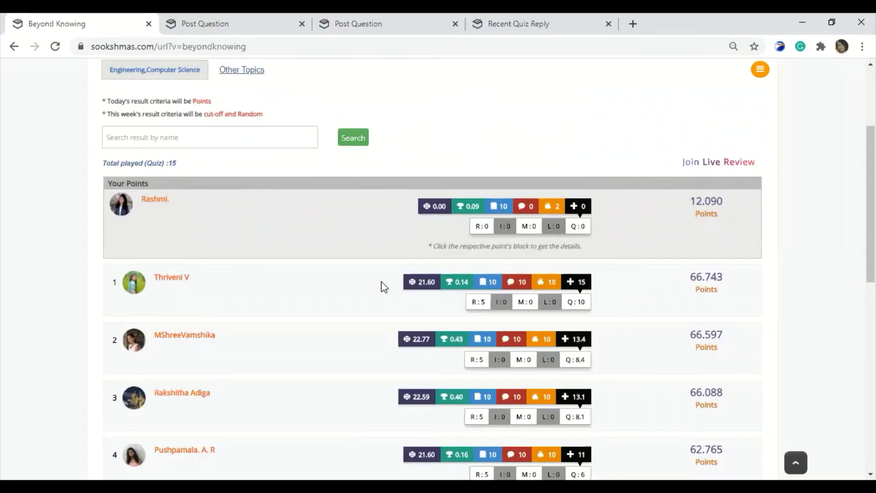
left_click(533, 207)
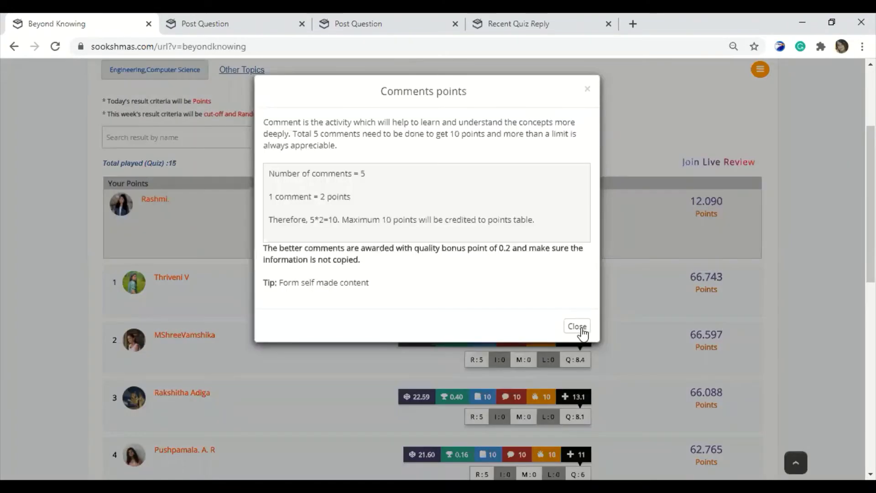
key("Escape")
scroll(412, 179, "up", 1)
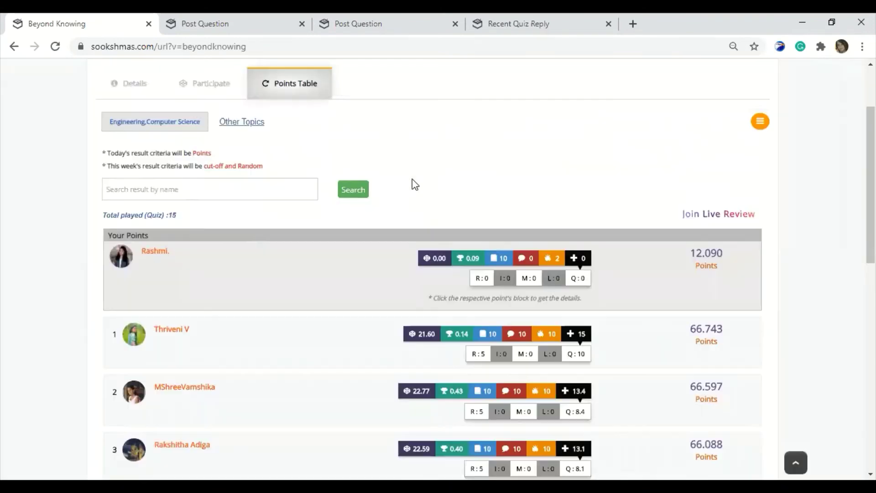
scroll(415, 184, "up", 2)
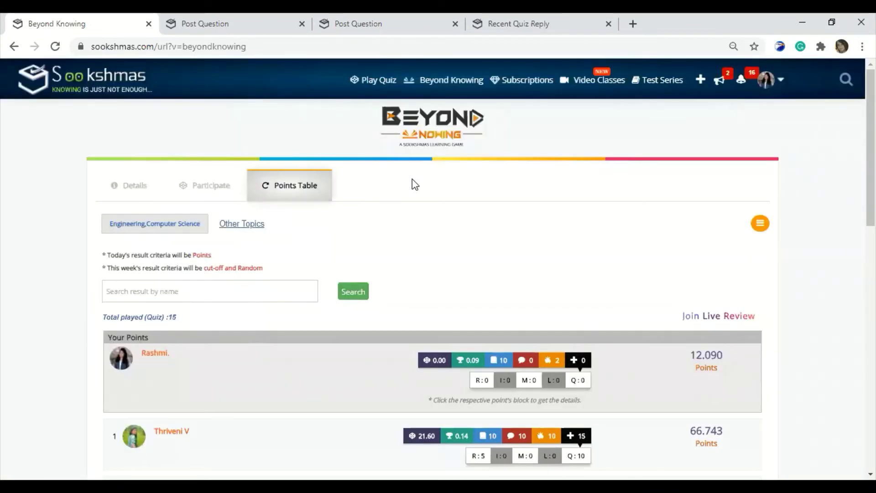